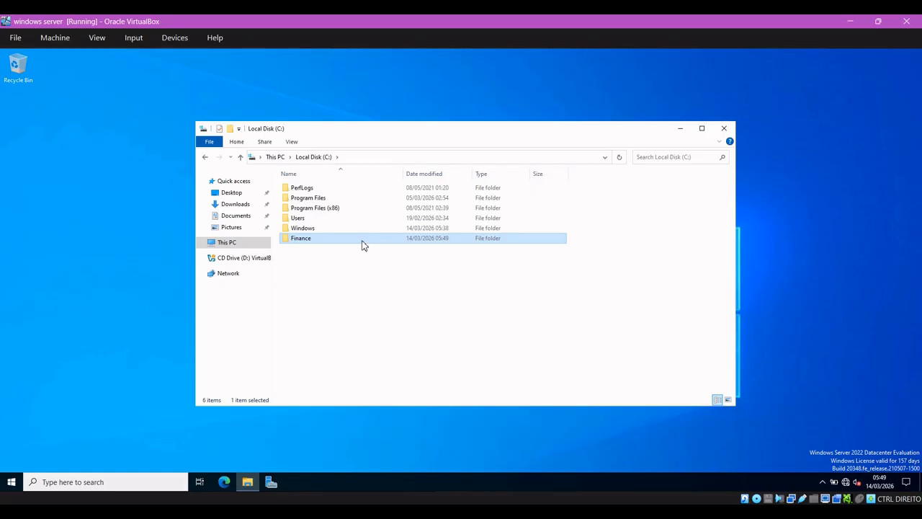
Create a subfolder named Investment inside the Finance folder on the C: drive
right_click(363, 239)
click(336, 239)
double_click(337, 239)
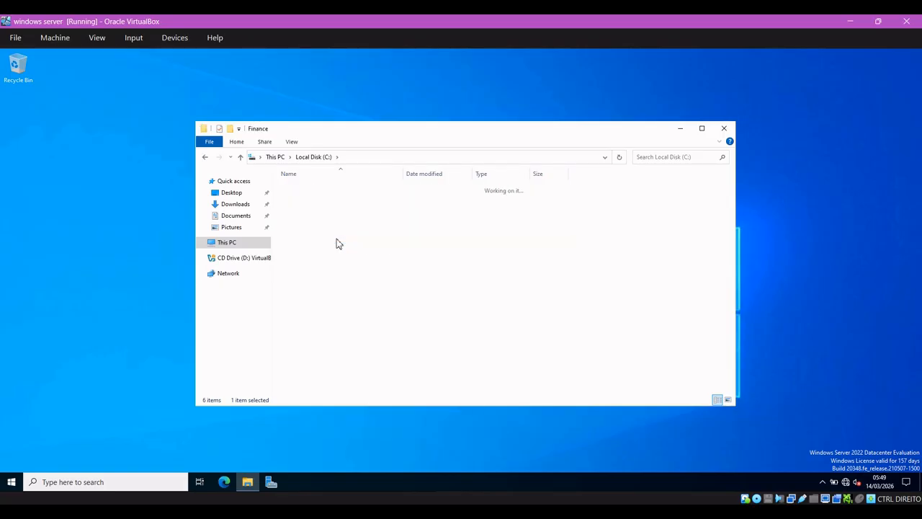
right_click(345, 257)
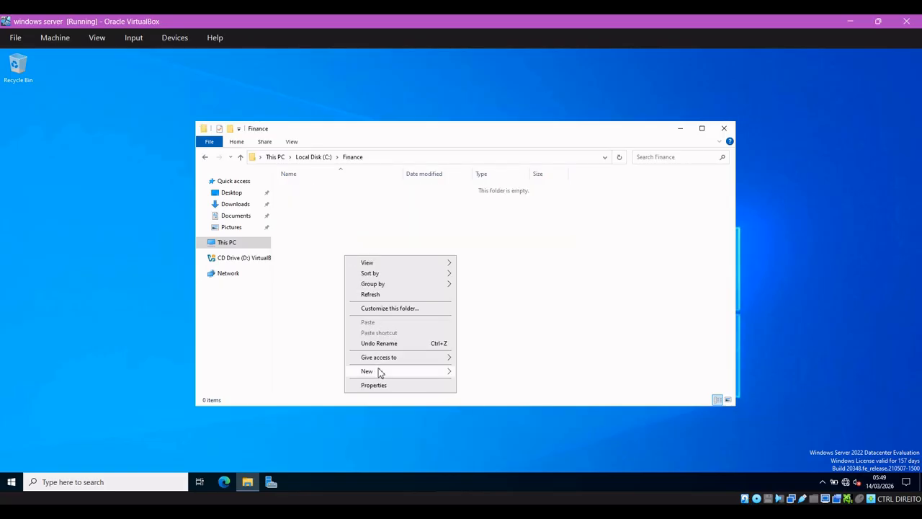
mouse_move(411, 372)
click(477, 373)
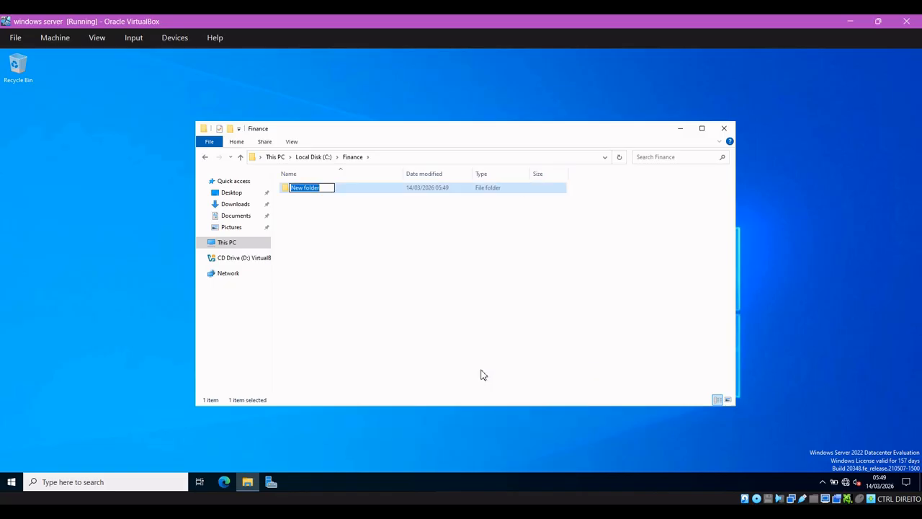
text(Investment)
key(Return)
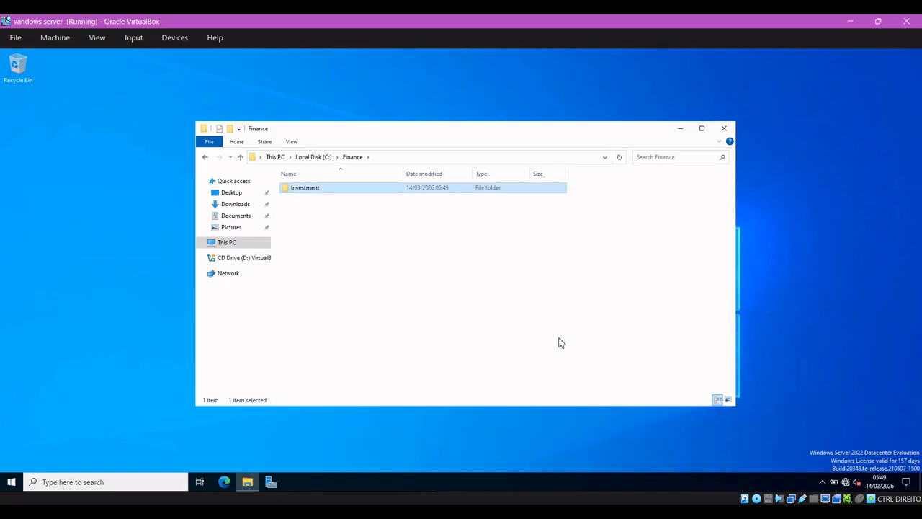
Create a second subfolder named Salary in the Finance folder
right_click(433, 269)
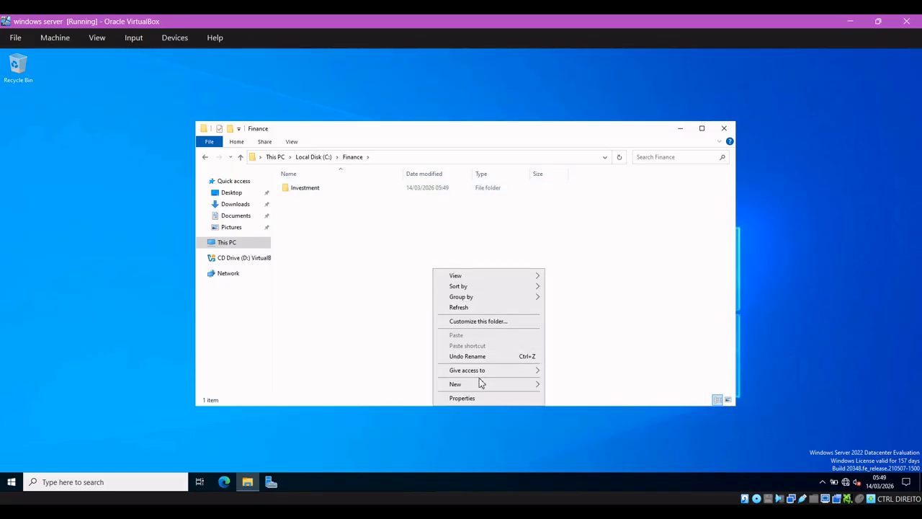
mouse_move(487, 383)
click(576, 391)
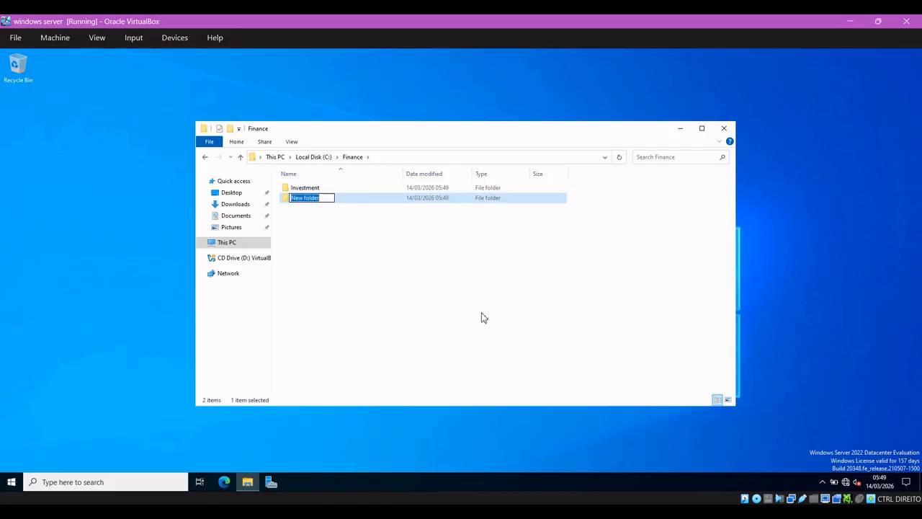
text(Sala)
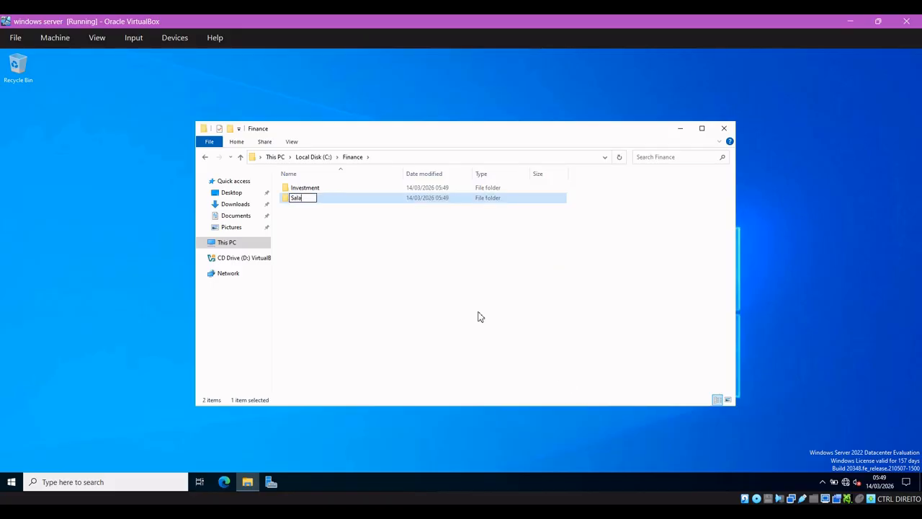
text(ry)
key(Return)
Create a third subfolder named Tax in the Finance folder
right_click(412, 284)
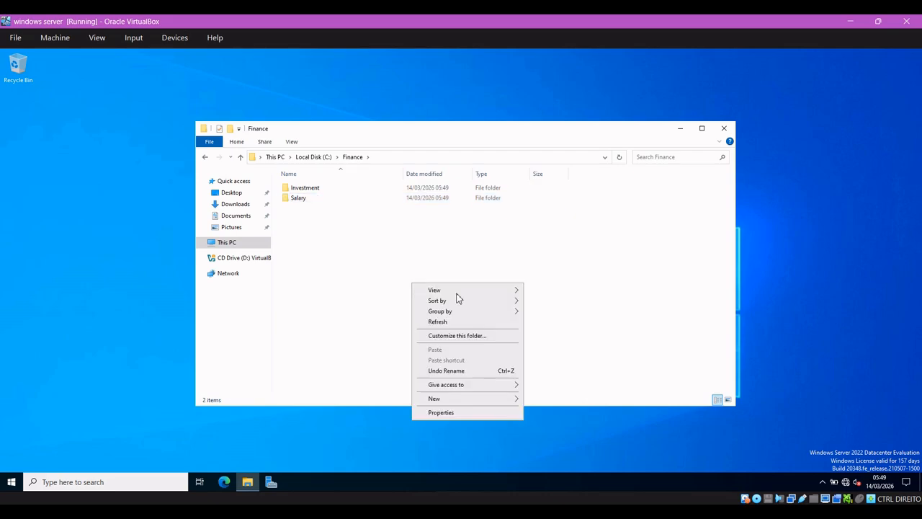
mouse_move(446, 401)
click(556, 401)
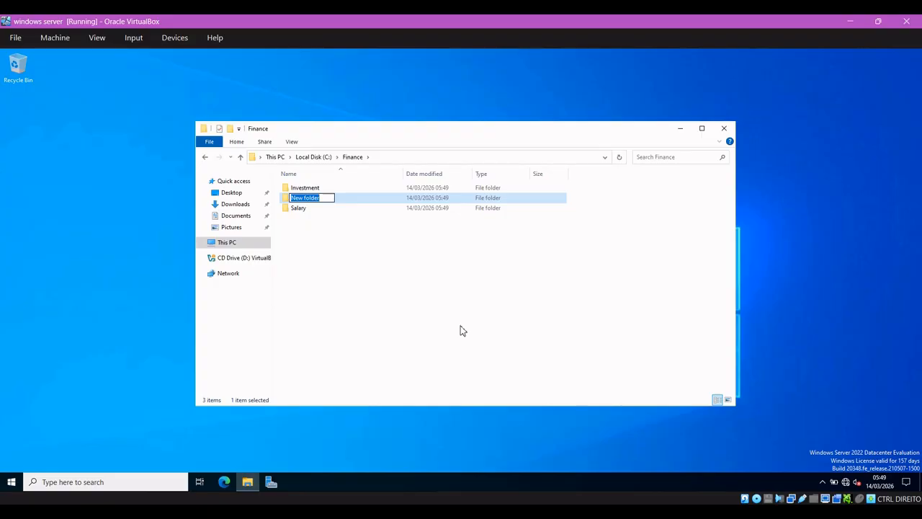
text(Tax)
click(464, 325)
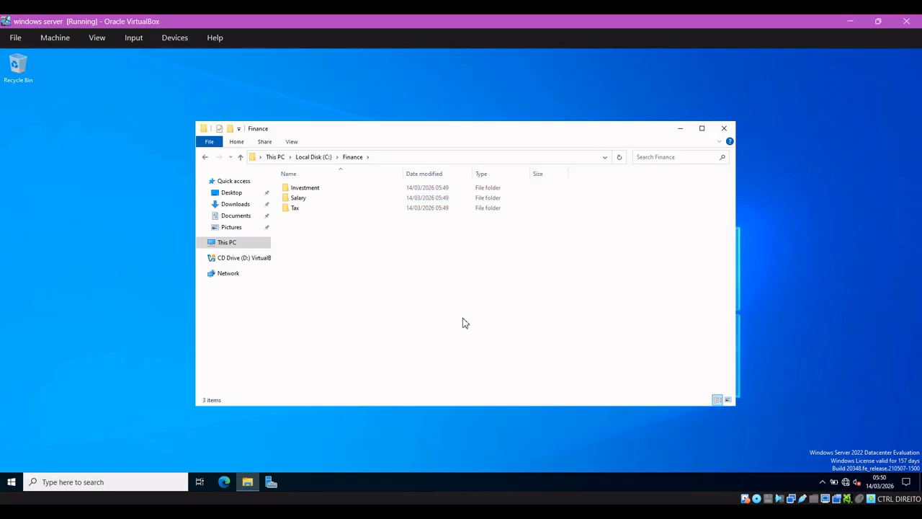
Create a fourth subfolder named Deduction in the Finance folder
right_click(334, 214)
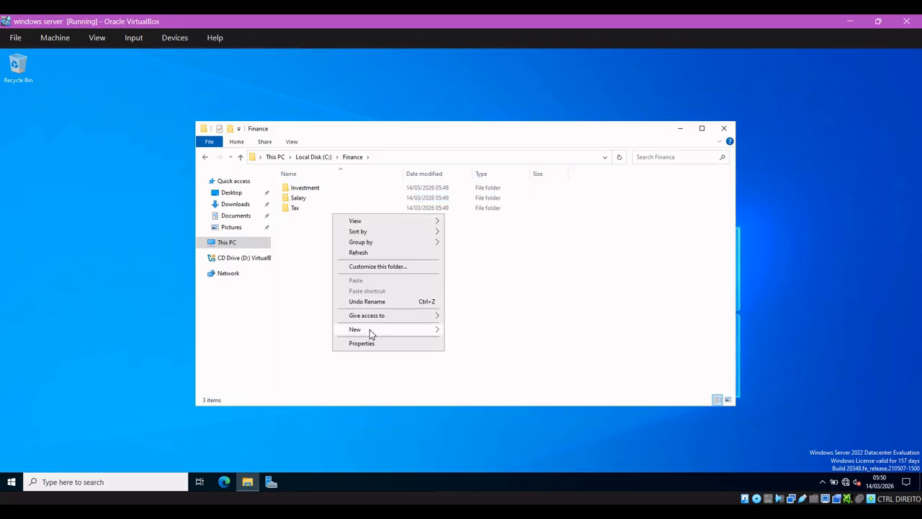
mouse_move(370, 331)
click(464, 330)
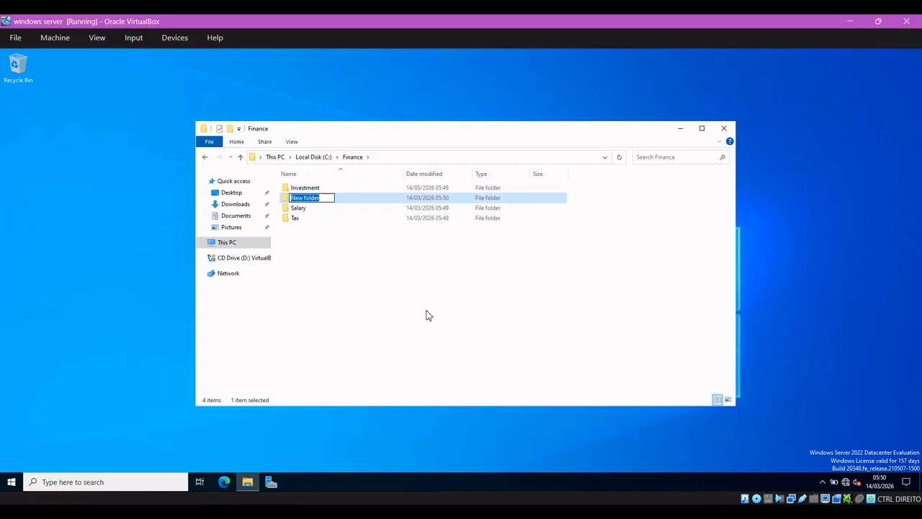
text(Deduction)
key(Return)
click(426, 306)
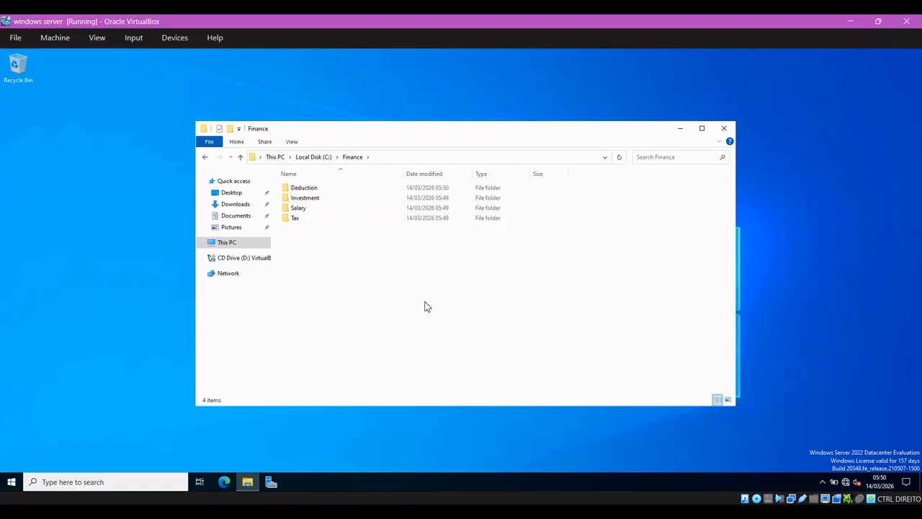
Enable advanced sharing of the C: drive's Finance folder and allow Everyone Full Control in its share permissions
click(206, 157)
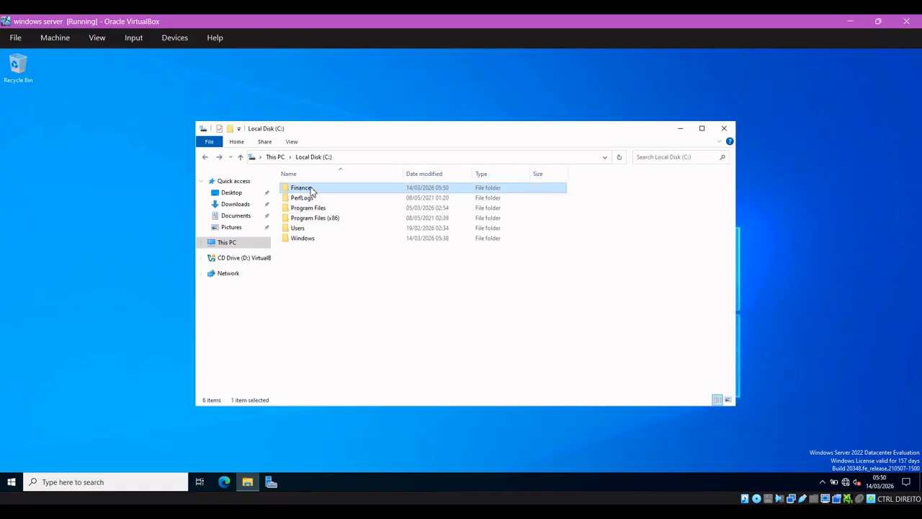
right_click(321, 189)
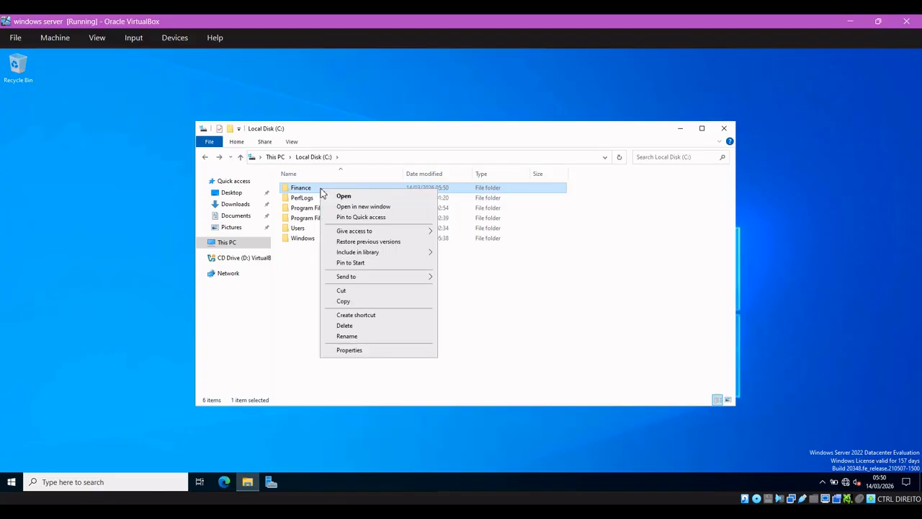
click(359, 351)
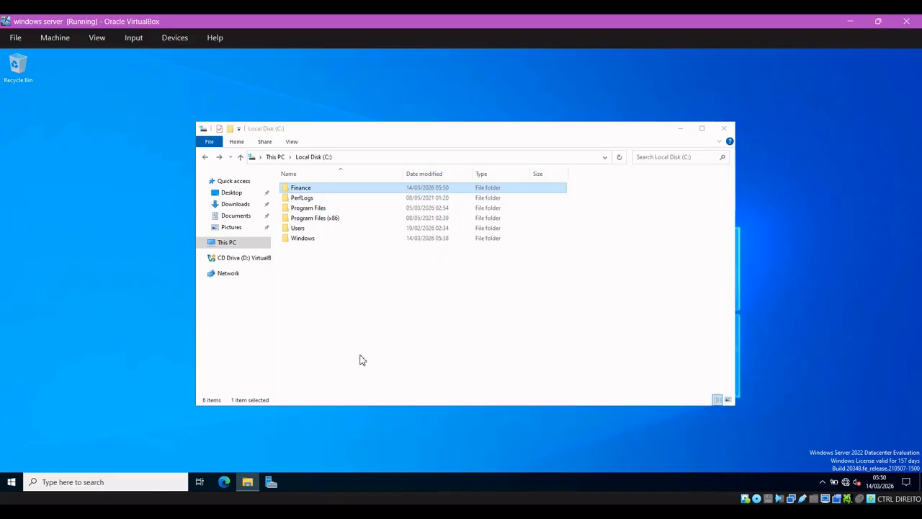
click(362, 213)
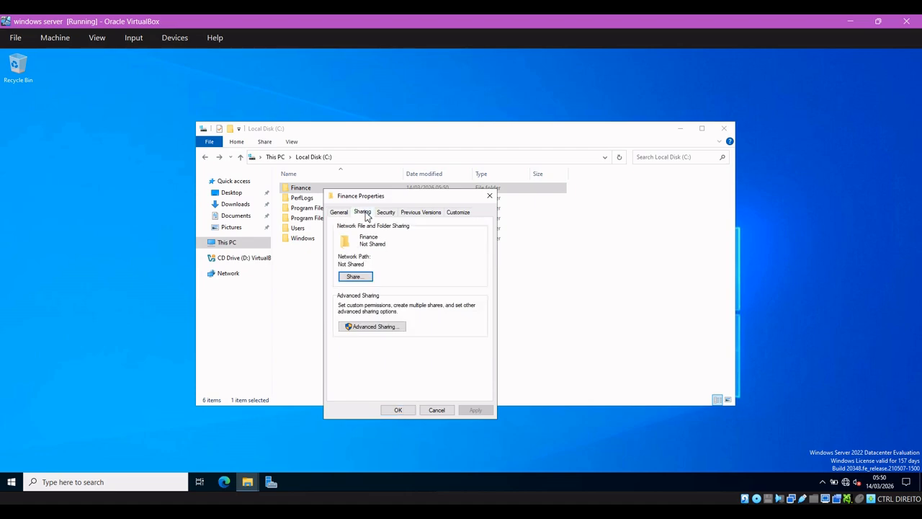
click(394, 327)
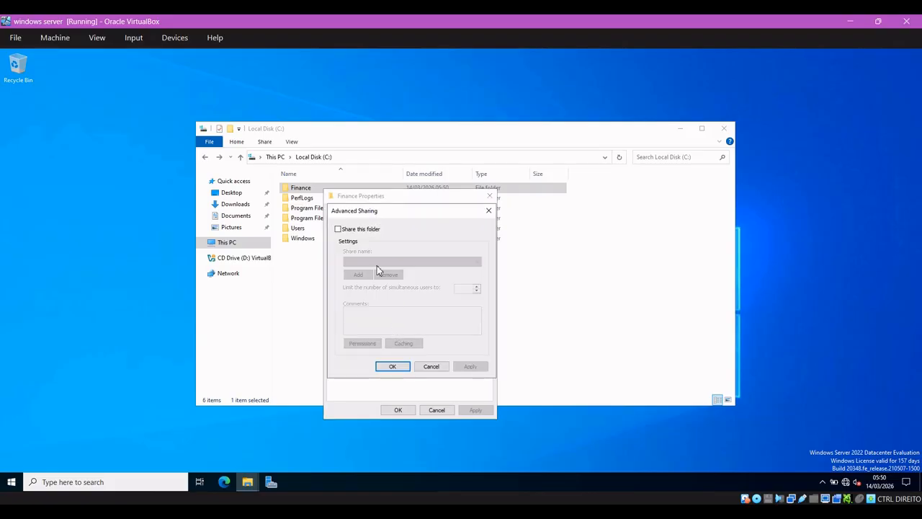
click(338, 229)
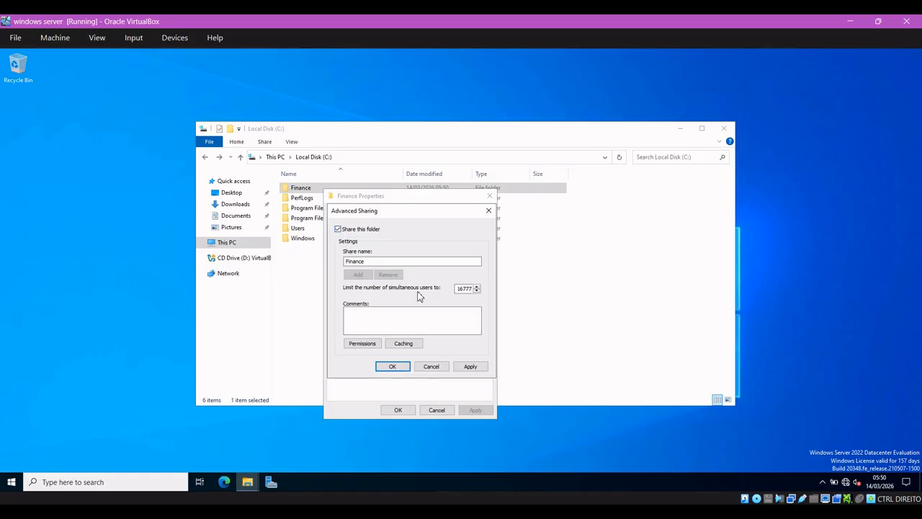
click(372, 344)
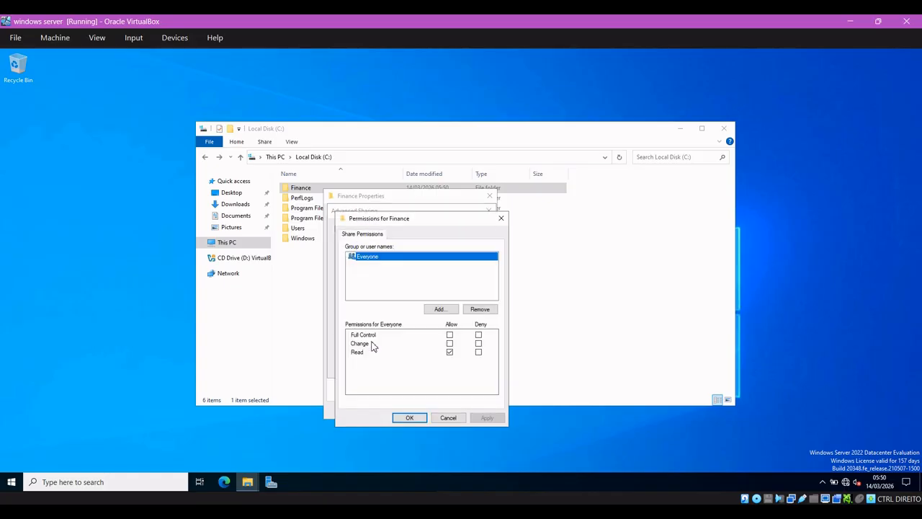
click(450, 335)
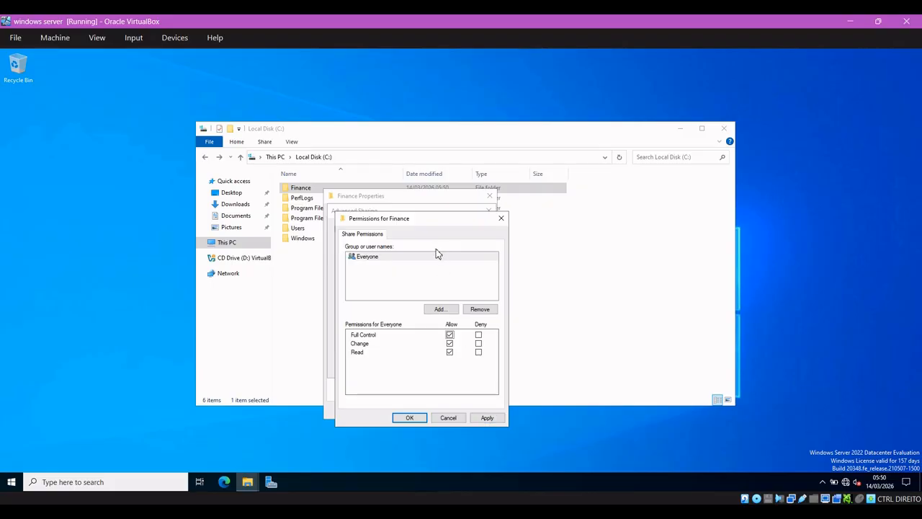
Look up the Finance group in the domain and add it to the folder's share permissions
click(439, 309)
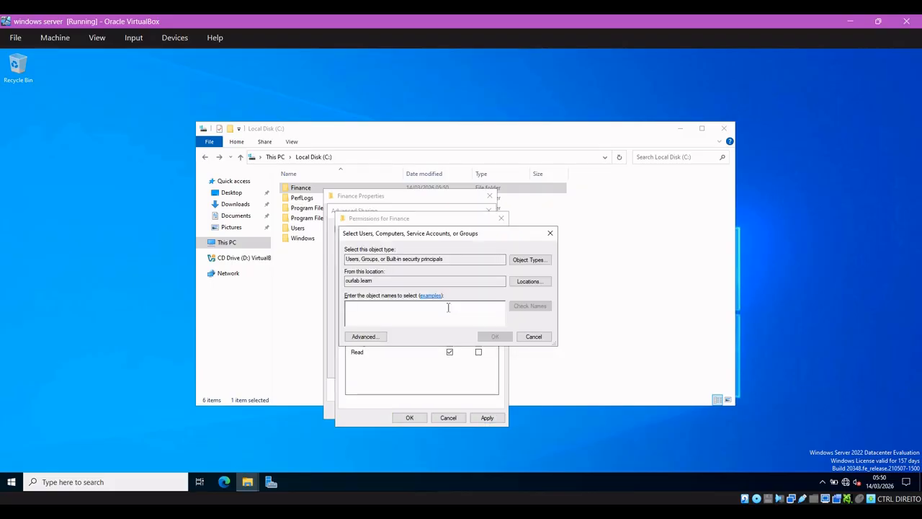
text(financ)
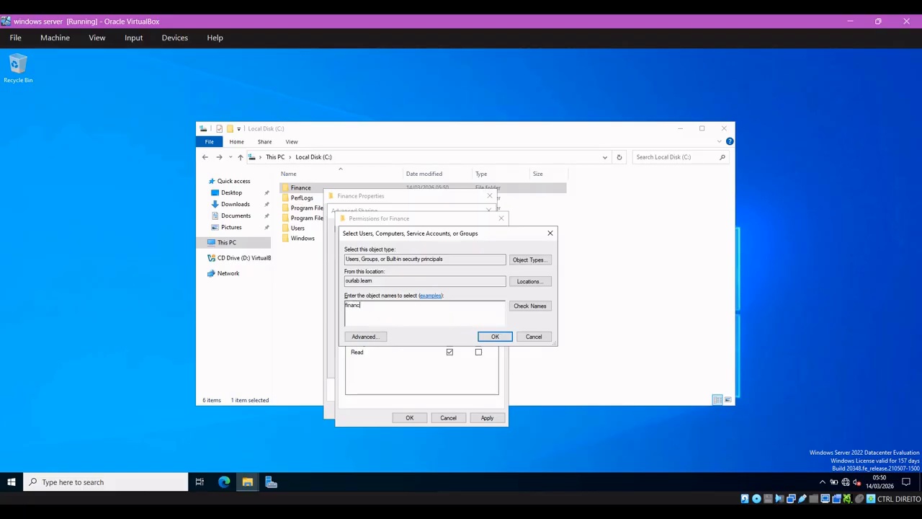
text(e)
click(521, 309)
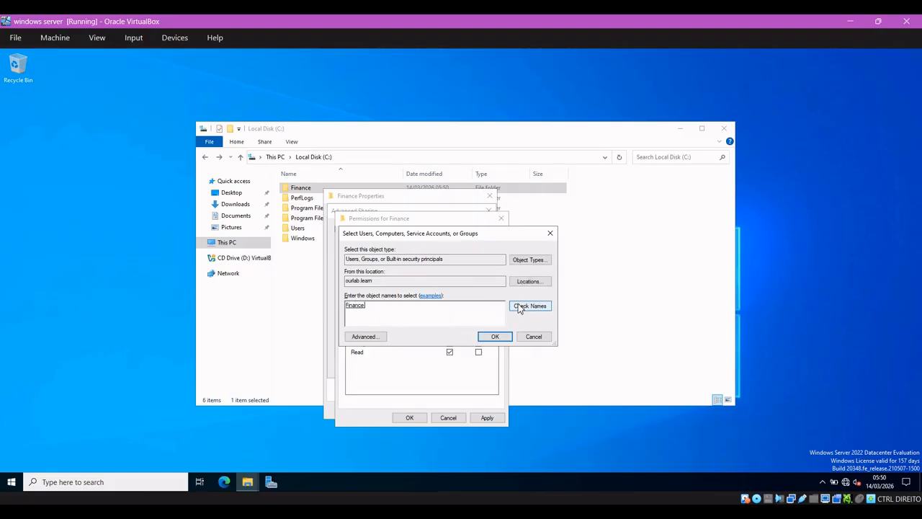
double_click(381, 306)
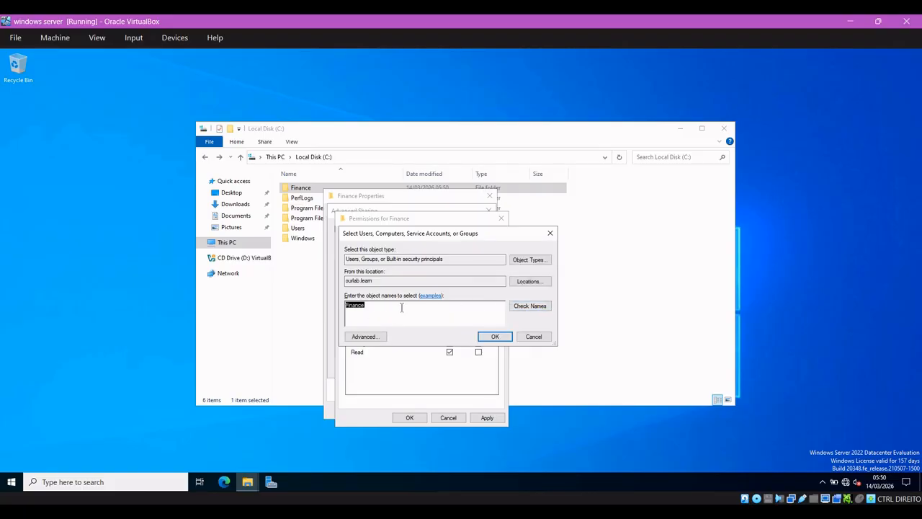
click(496, 336)
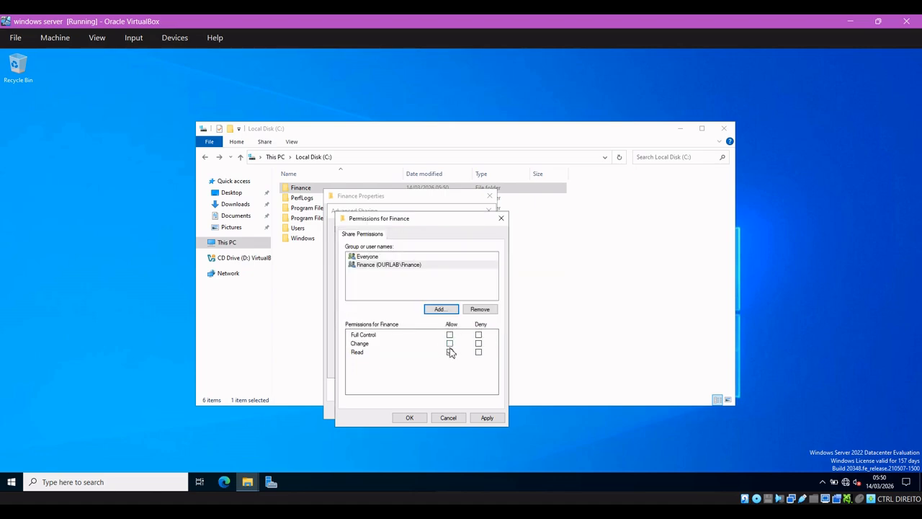
Allow the Finance group the Change and Read share permissions and apply them
click(449, 352)
click(450, 343)
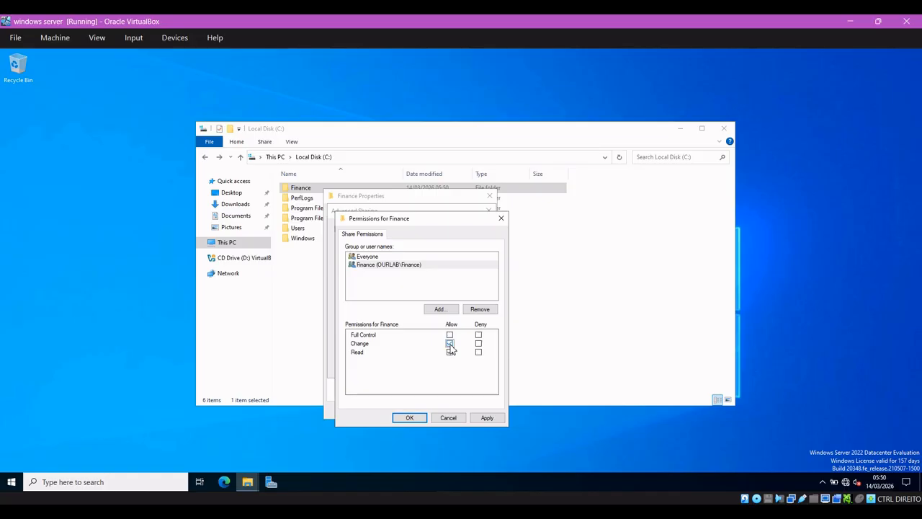
click(485, 418)
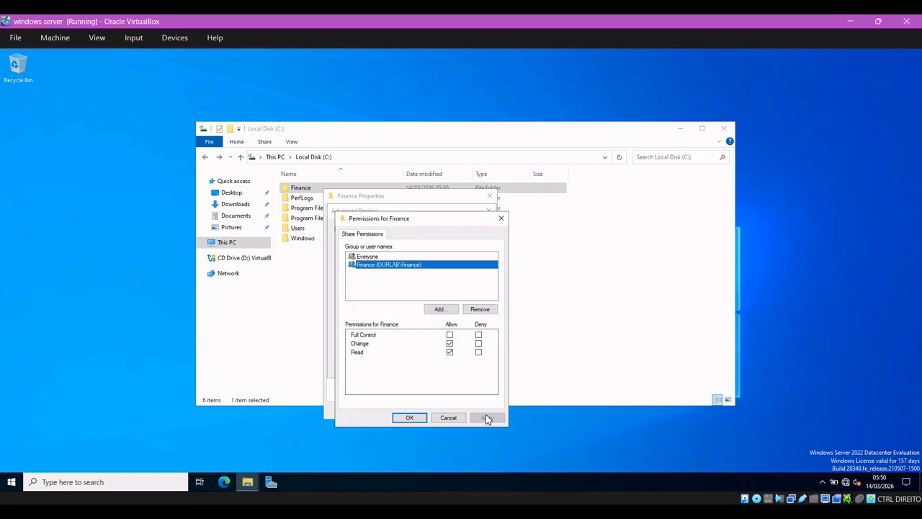
Remove Everyone from the Finance share permissions, apply the change and close the permissions dialog
click(396, 257)
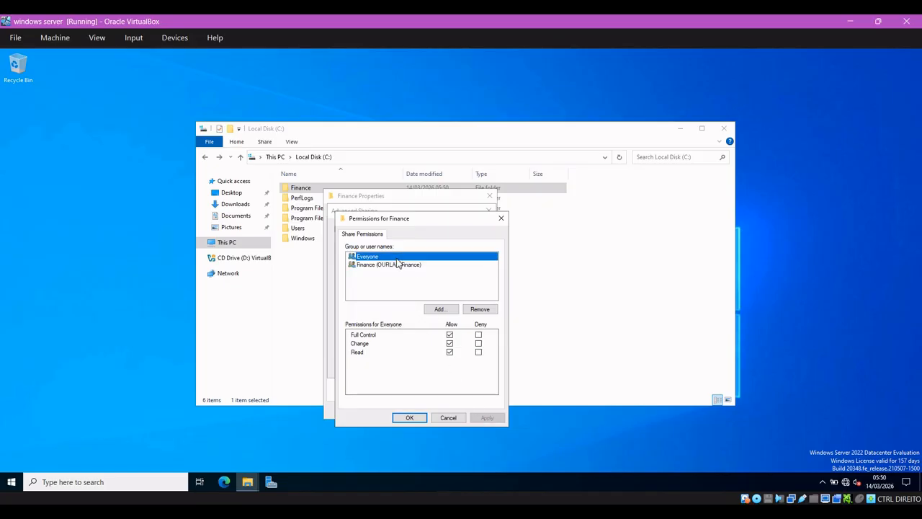
click(479, 309)
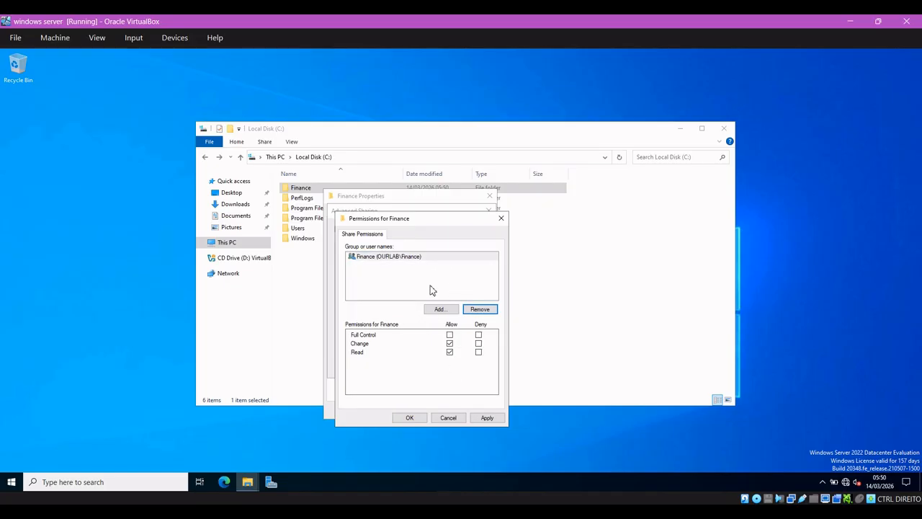
click(487, 418)
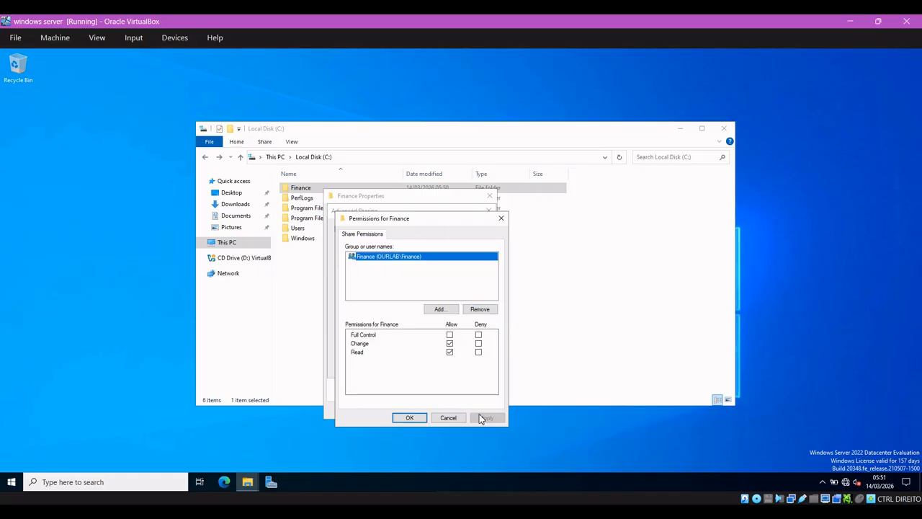
click(407, 419)
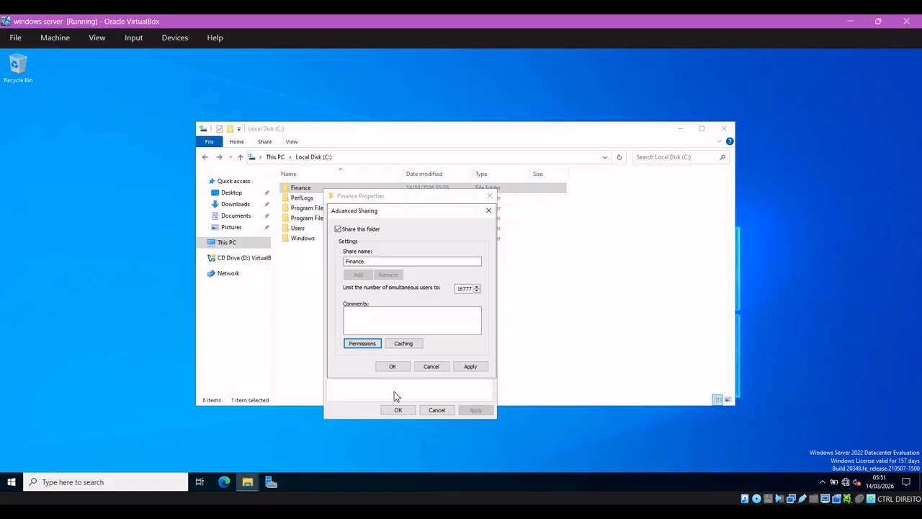
Apply the advanced sharing settings for the Finance folder and close its properties
click(468, 368)
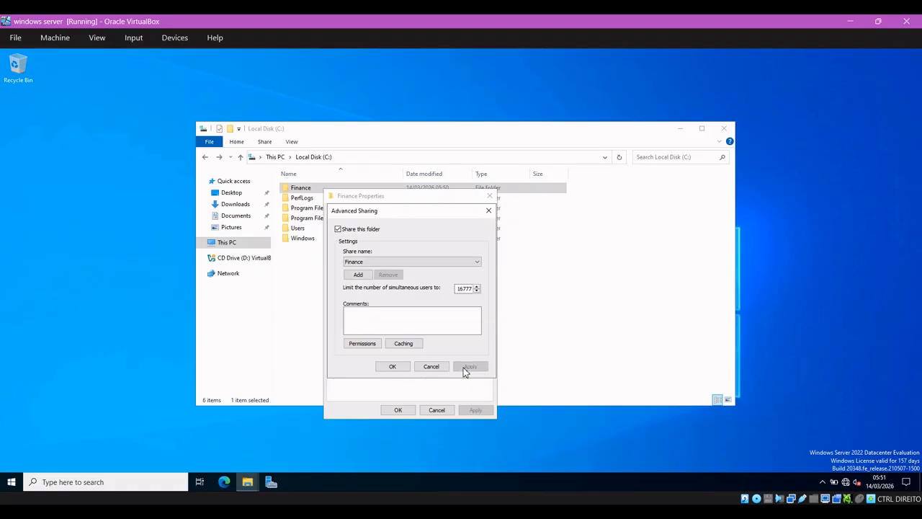
click(398, 369)
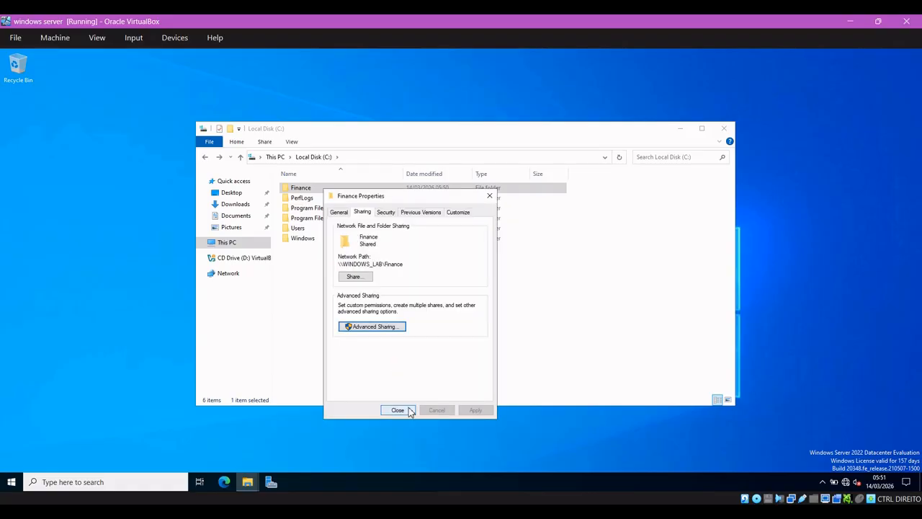
click(398, 410)
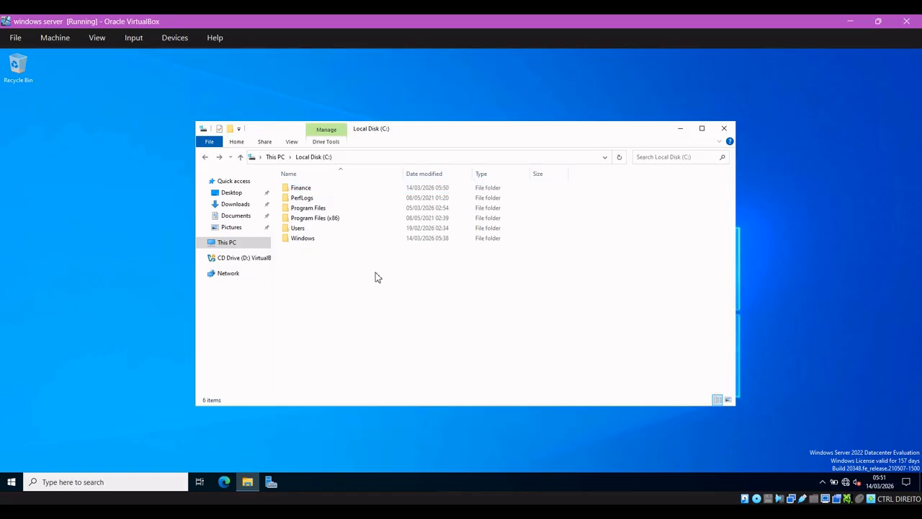
Add the Finance domain group to the Finance folder's security permissions, checking the name in the domain
click(330, 189)
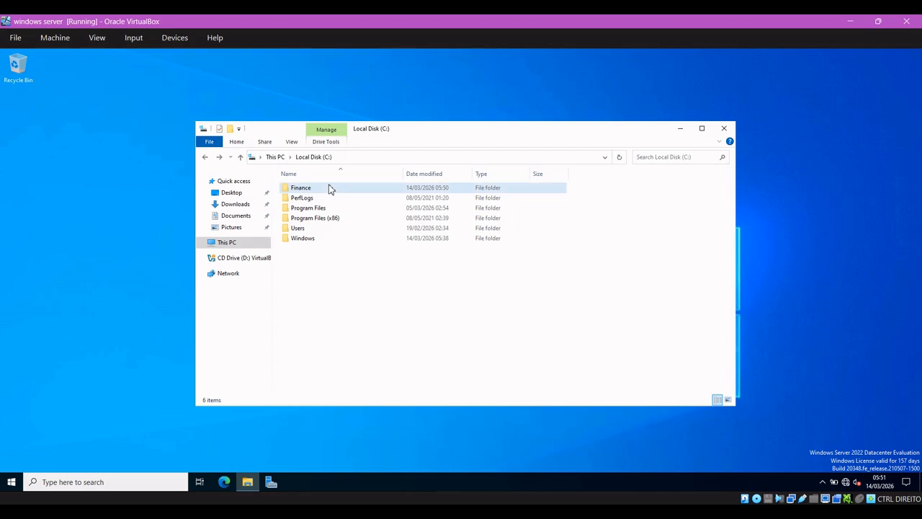
right_click(330, 189)
click(381, 349)
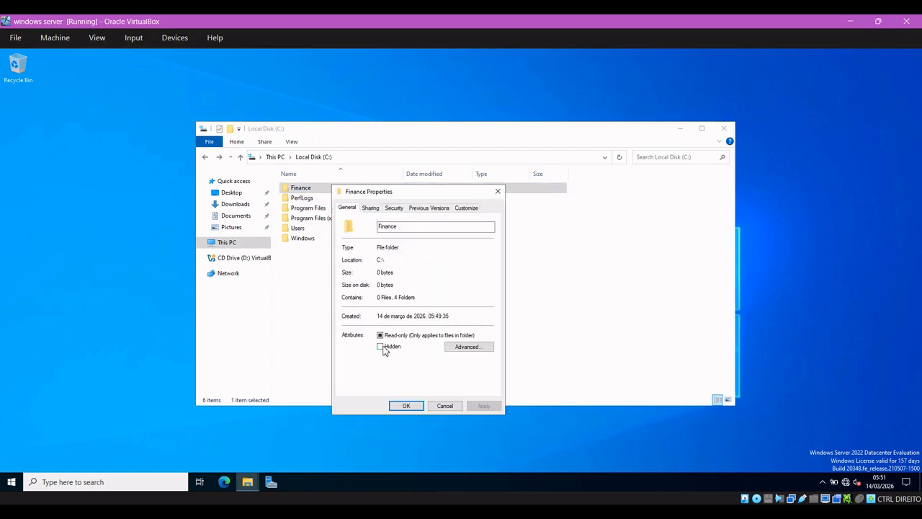
click(394, 209)
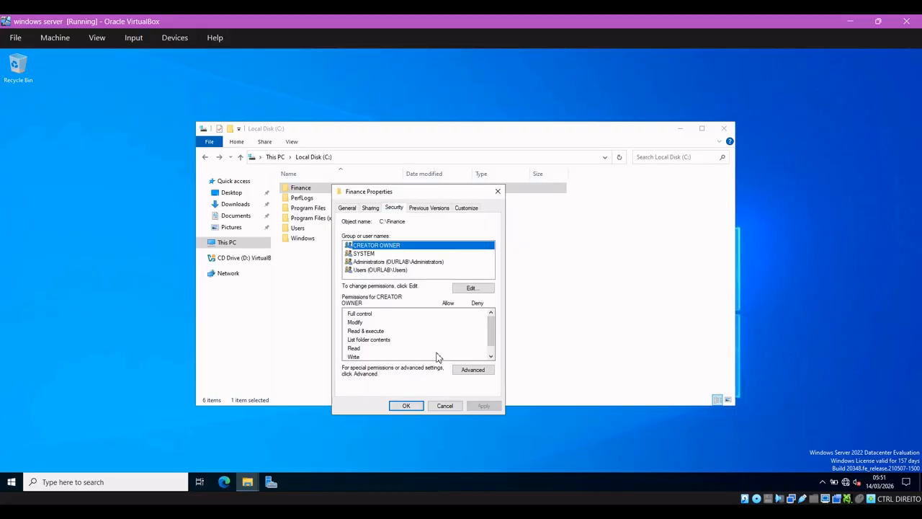
click(468, 288)
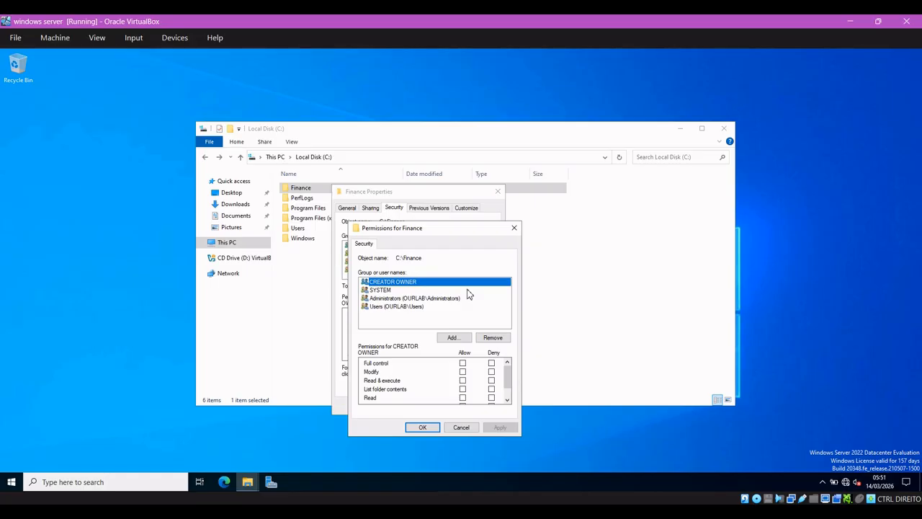
click(458, 338)
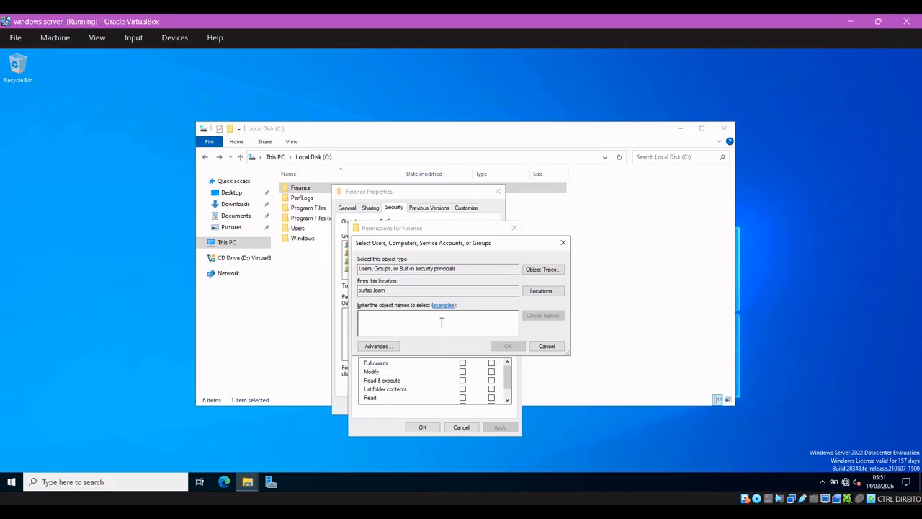
text(finance)
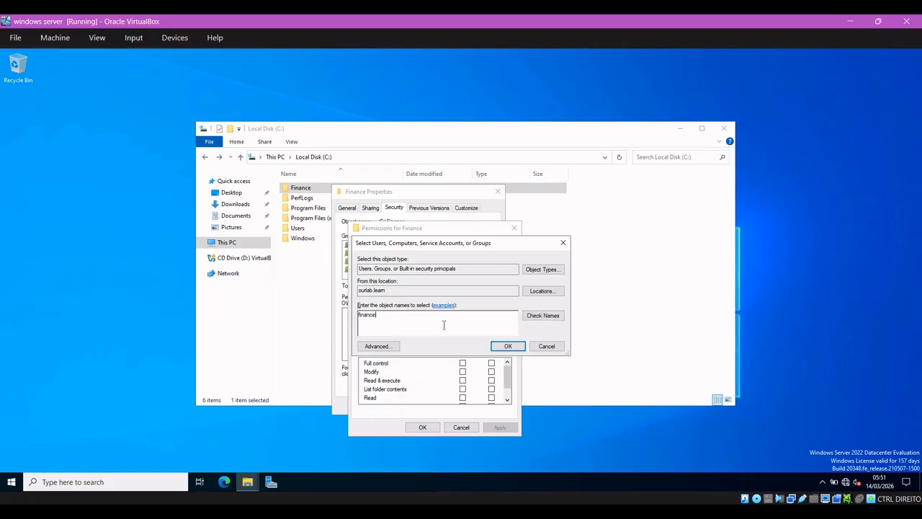
click(553, 316)
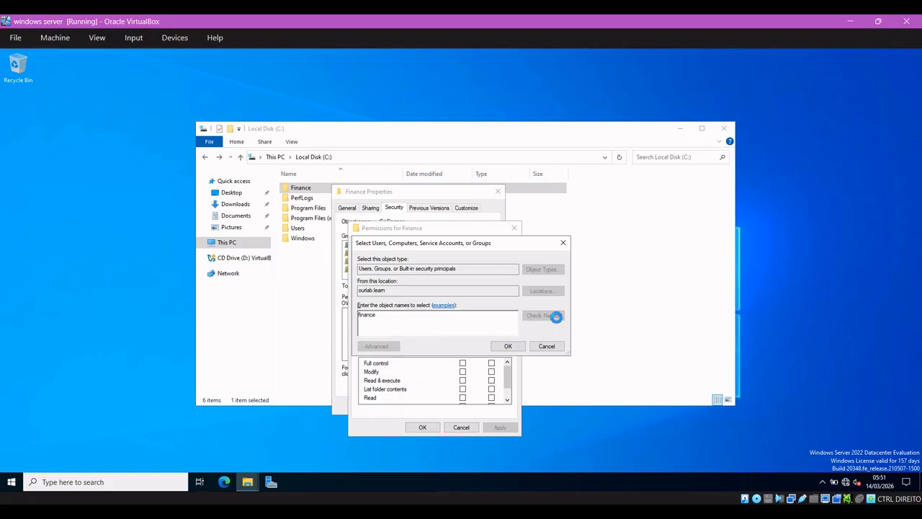
click(509, 347)
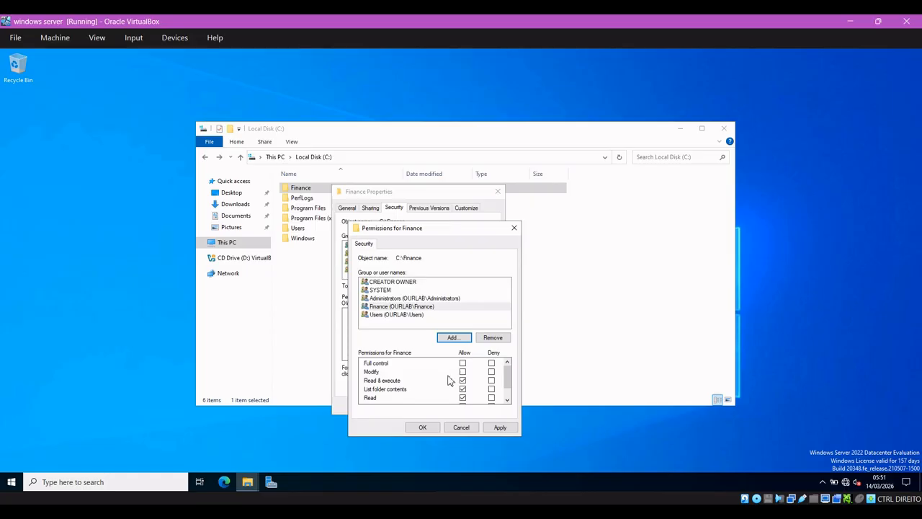
Apply the Finance group's default security permissions, then close the folder's properties and the file window
scroll(454, 385, down, 1)
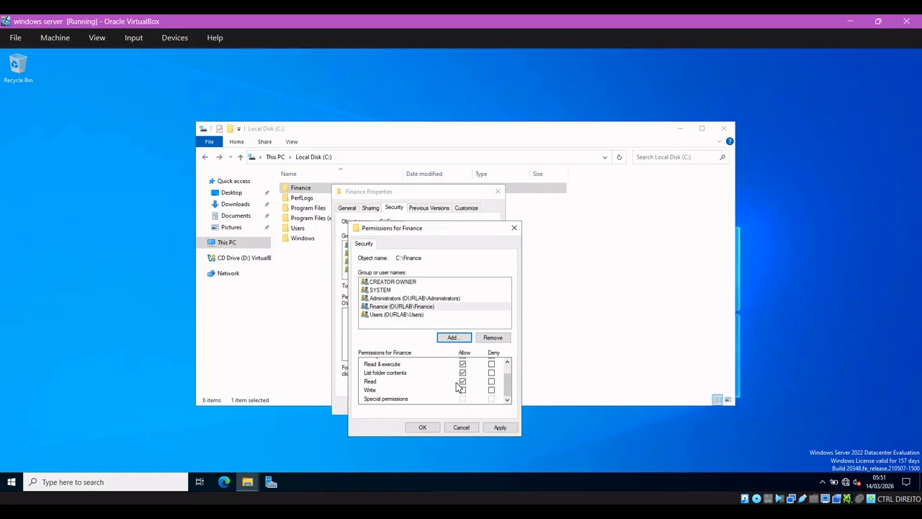
click(500, 428)
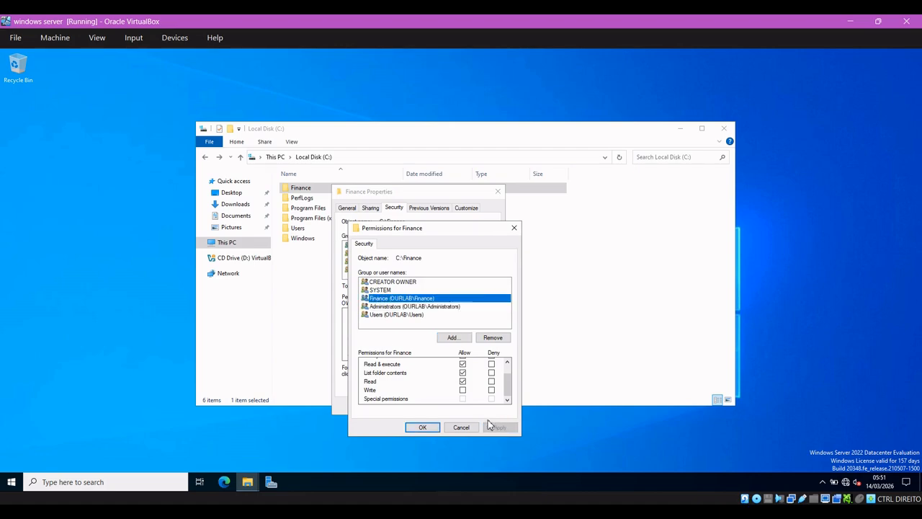
click(428, 426)
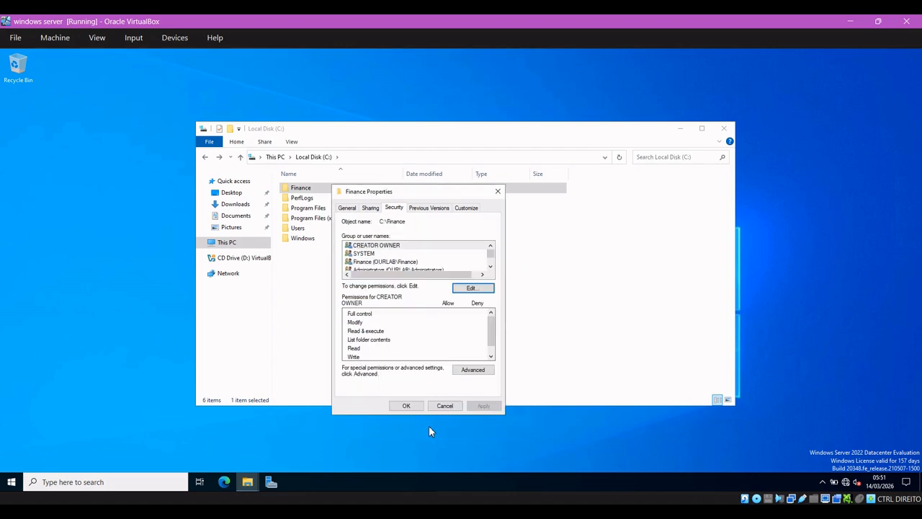
click(396, 405)
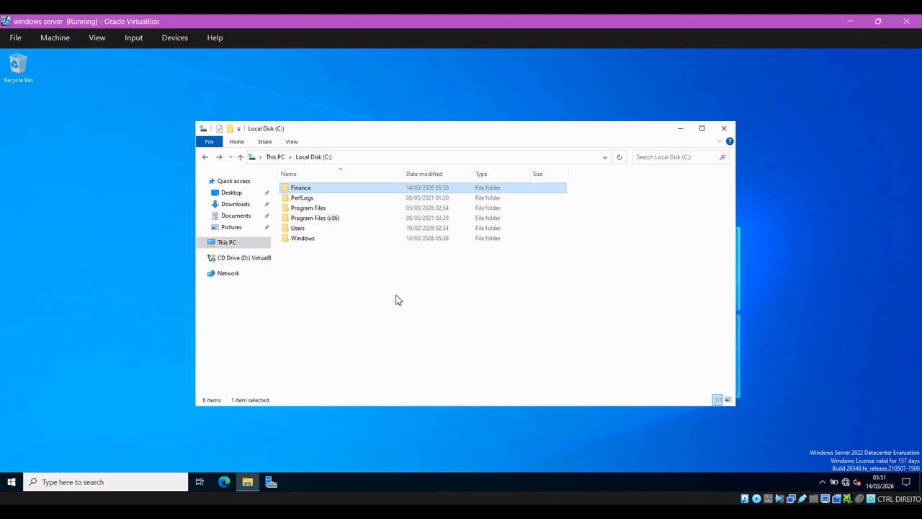
click(395, 301)
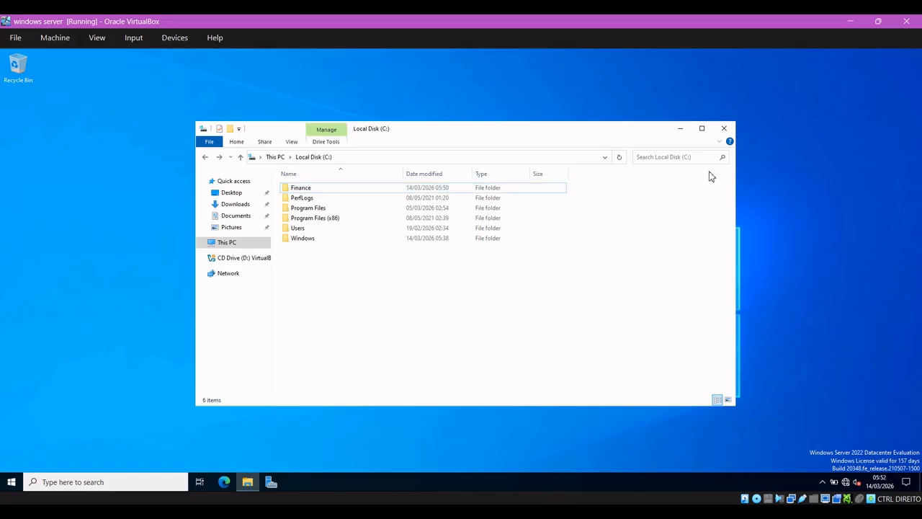
click(721, 128)
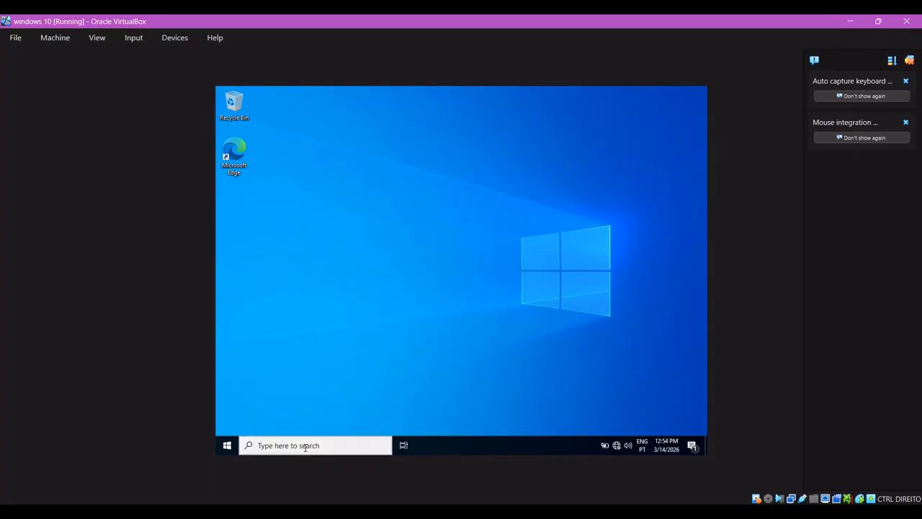
In the Windows 10 virtual machine, open the Internet Protocol Version 4 properties of the Ethernet adapter
click(305, 447)
text(net)
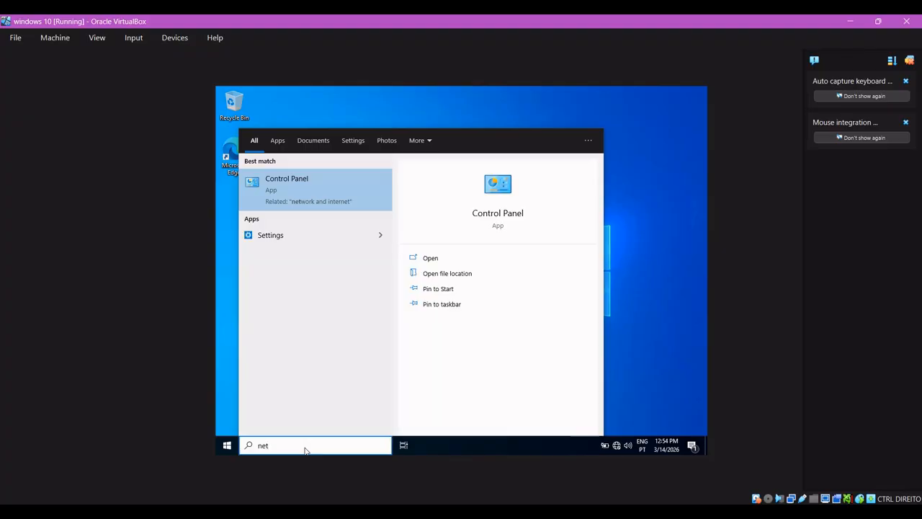
key(Return)
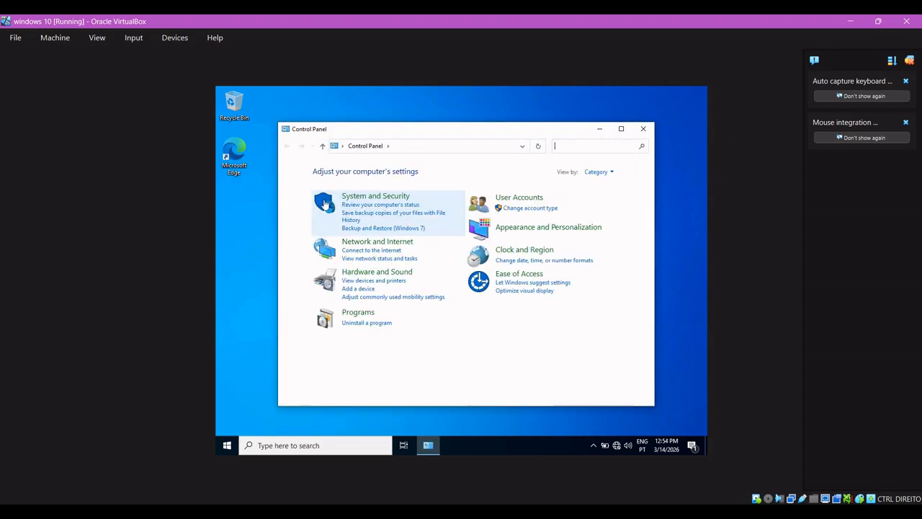
click(396, 245)
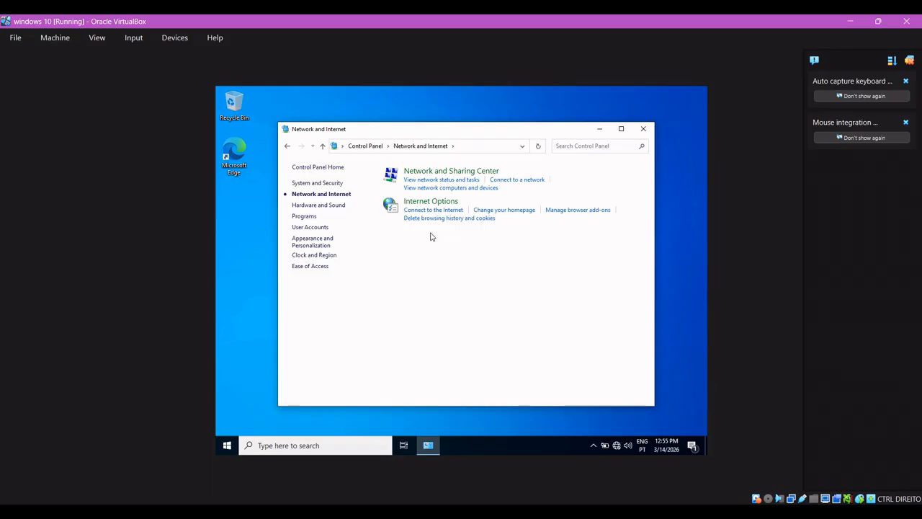
click(434, 174)
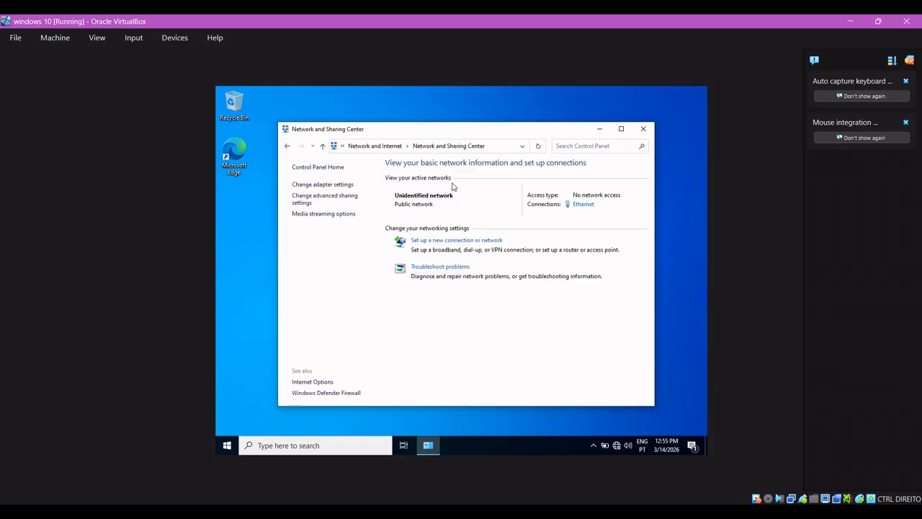
click(350, 186)
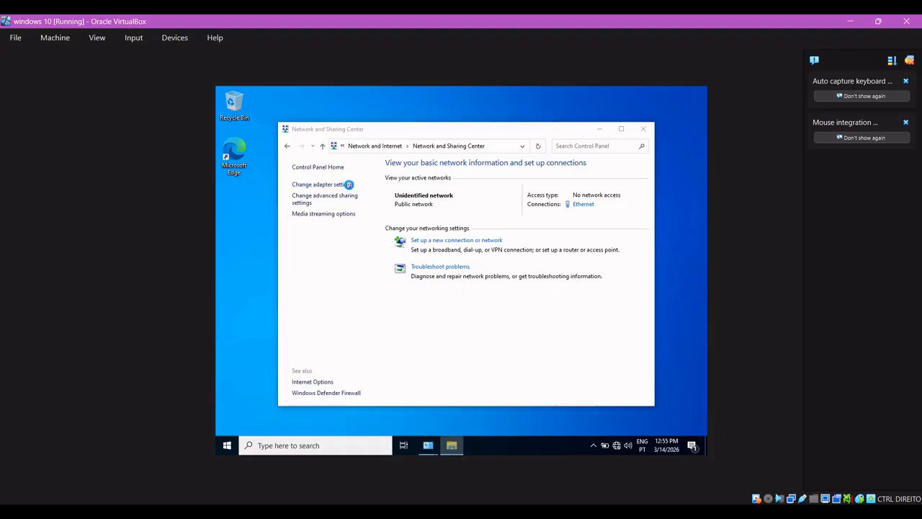
right_click(364, 198)
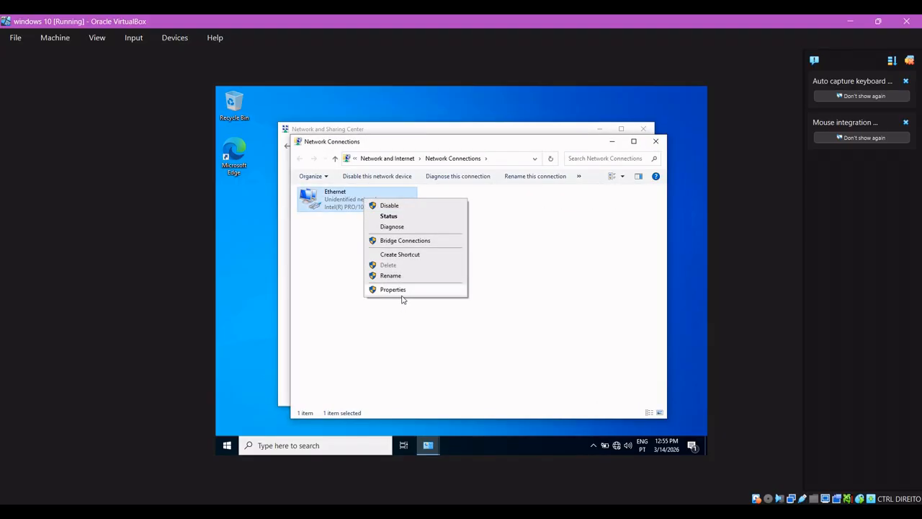
click(404, 293)
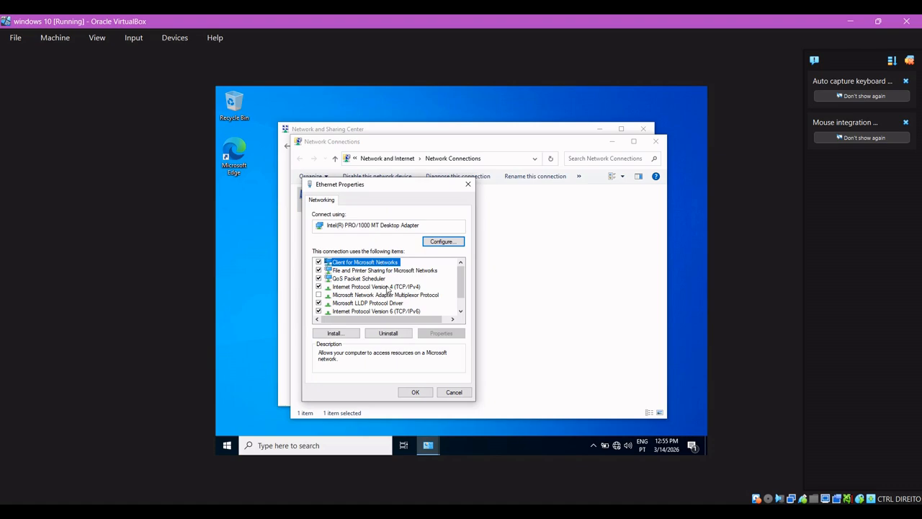
double_click(393, 288)
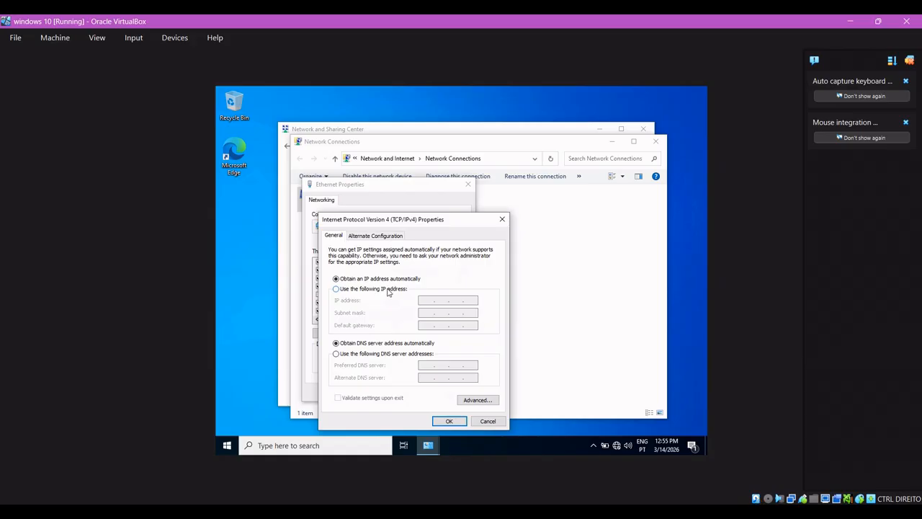
Specify a preferred DNS server manually for the Ethernet adapter, save the settings and close the network windows
click(336, 354)
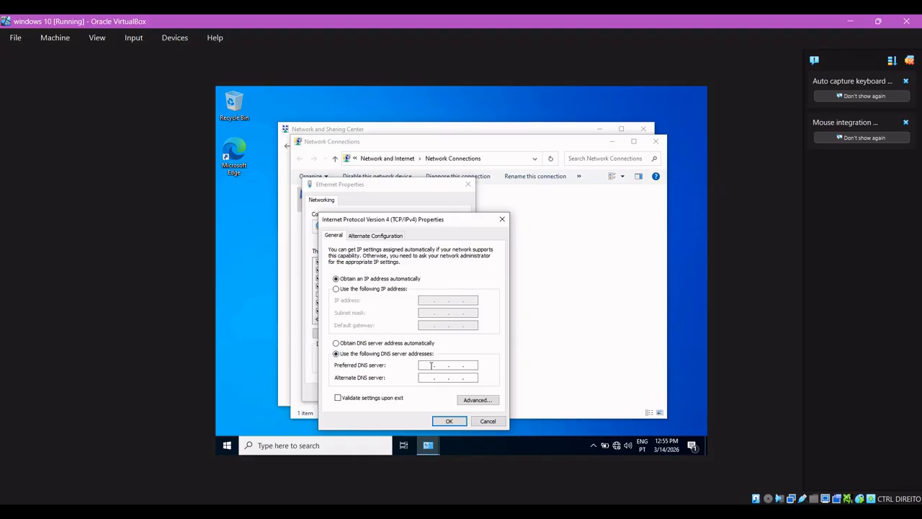
text(19)
text(50.5)
click(449, 421)
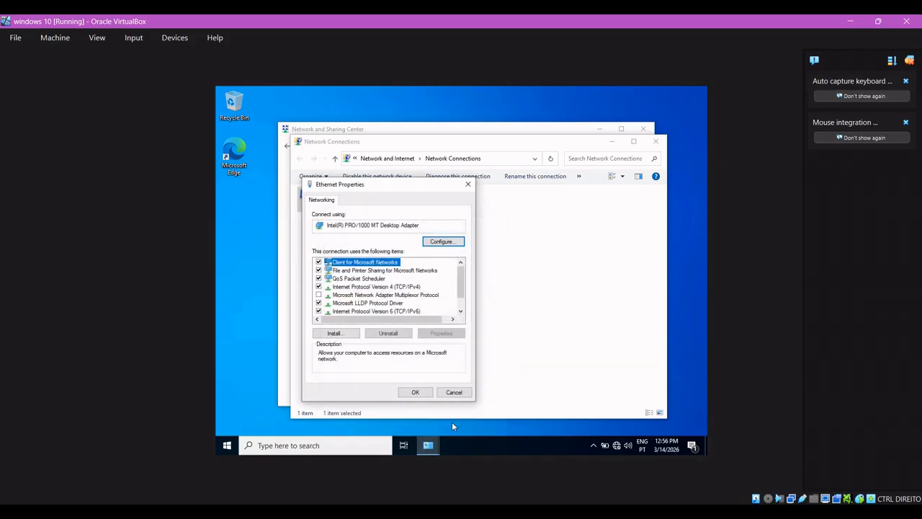
click(416, 393)
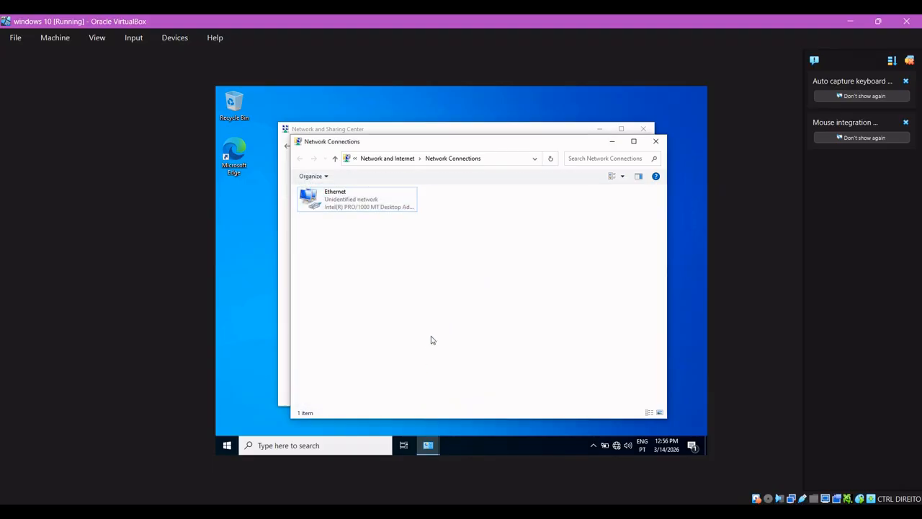
click(656, 141)
click(645, 130)
Open the Windows 10 computer's name and domain change settings and select Domain membership instead of Workgroup
click(350, 444)
text(ab)
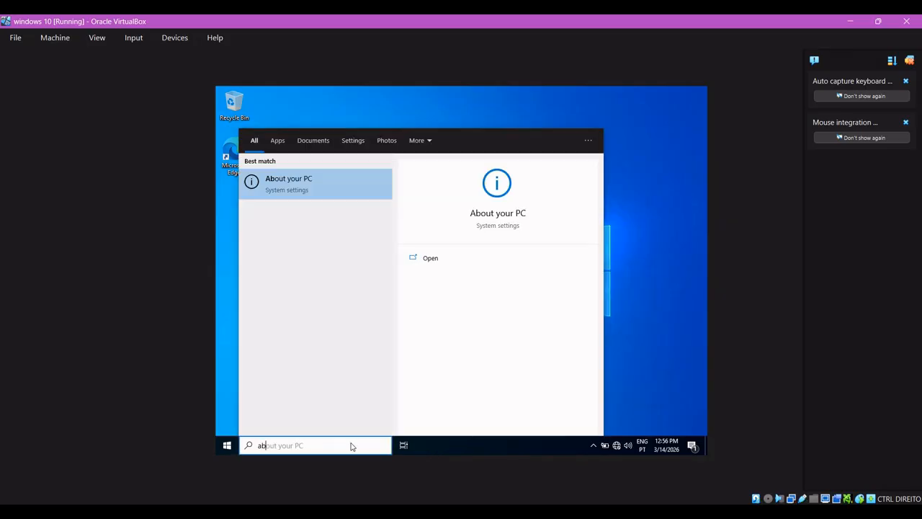
key(Return)
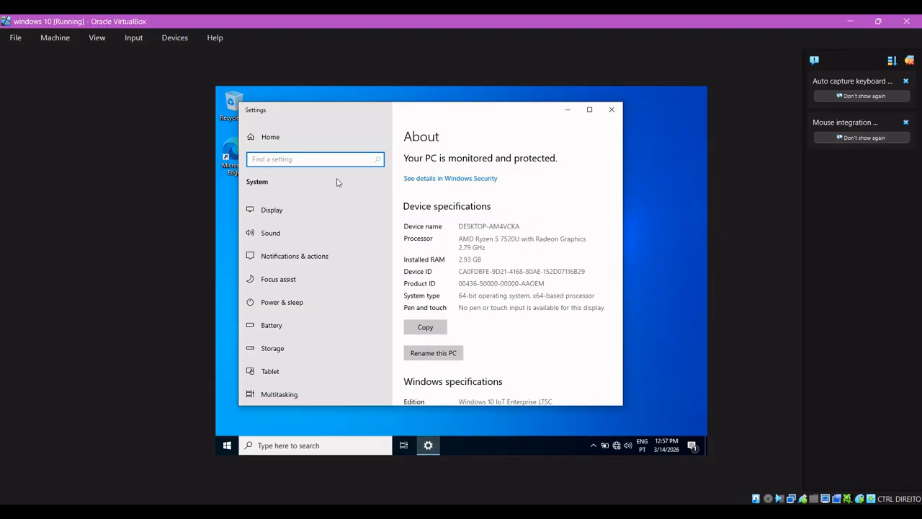
scroll(476, 219, down, 3)
scroll(476, 219, down, 2)
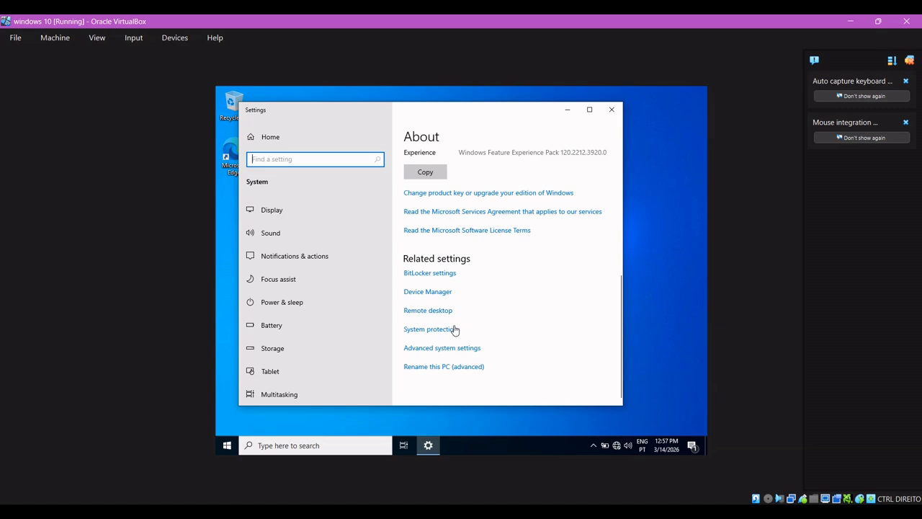
click(460, 348)
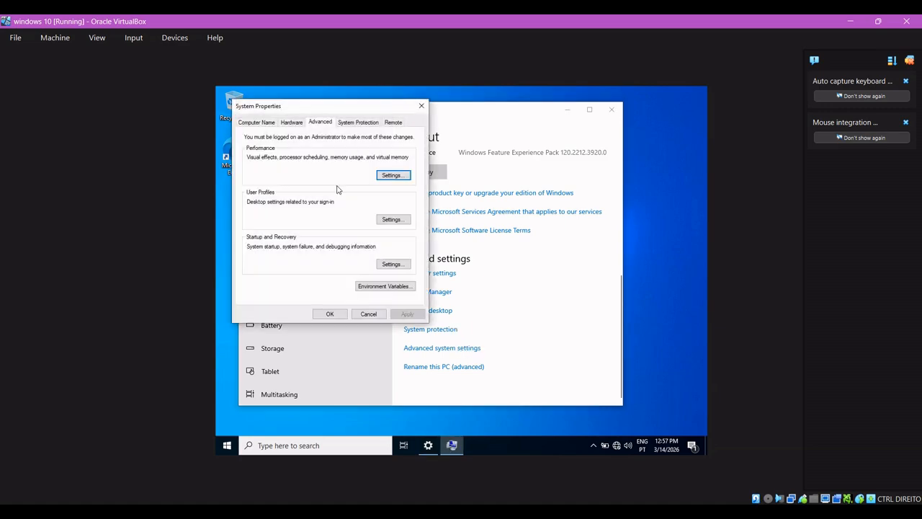
click(258, 123)
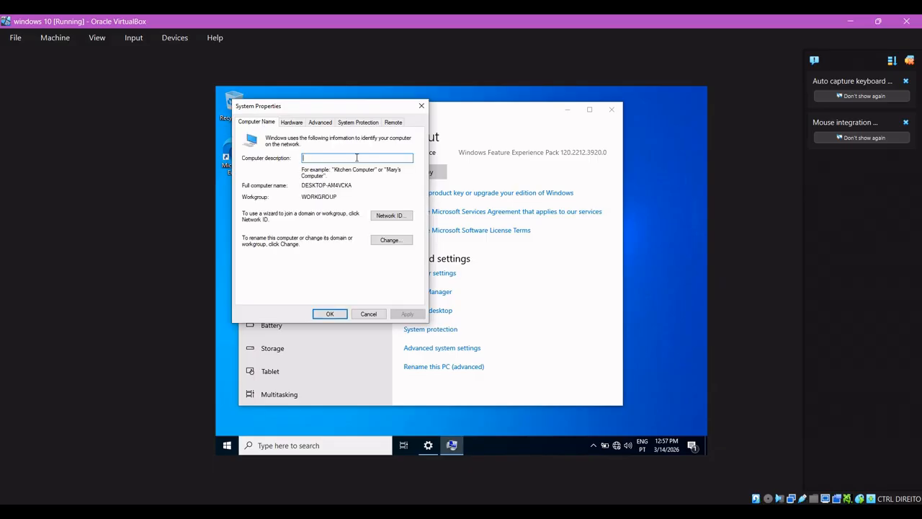
click(392, 241)
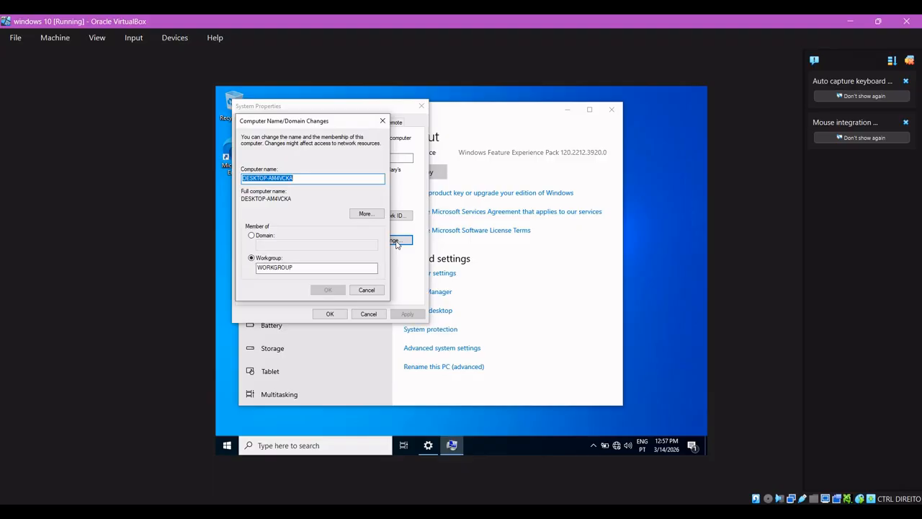
click(252, 236)
click(283, 245)
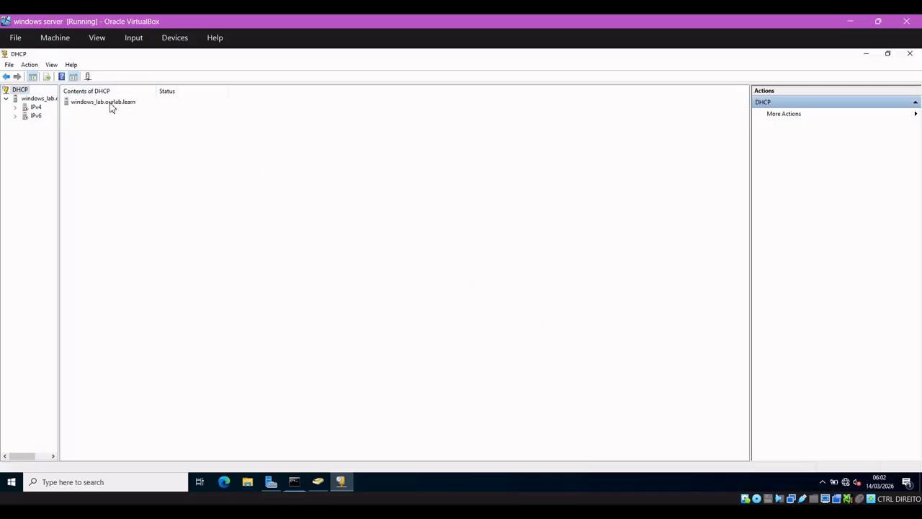
In the Windows Server virtual machine, authorize the DHCP server windows_lab.ourlab.learn in the directory
click(111, 103)
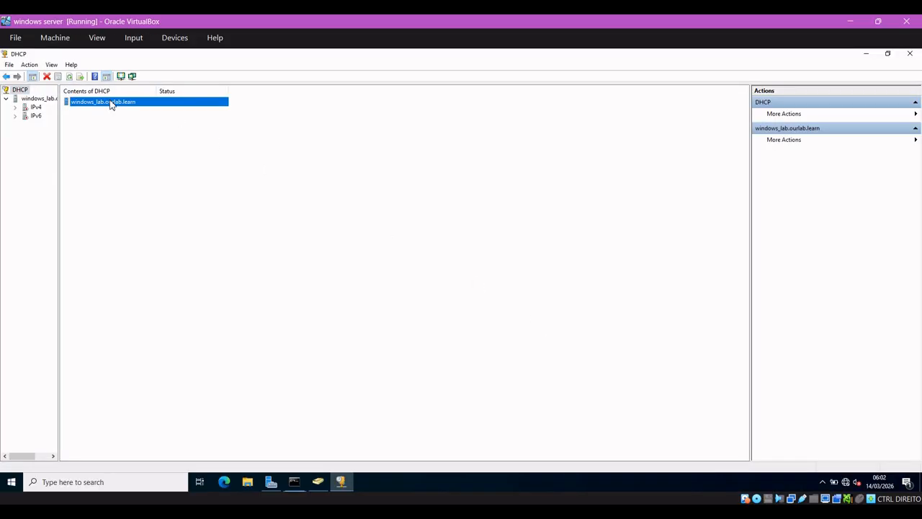
right_click(112, 103)
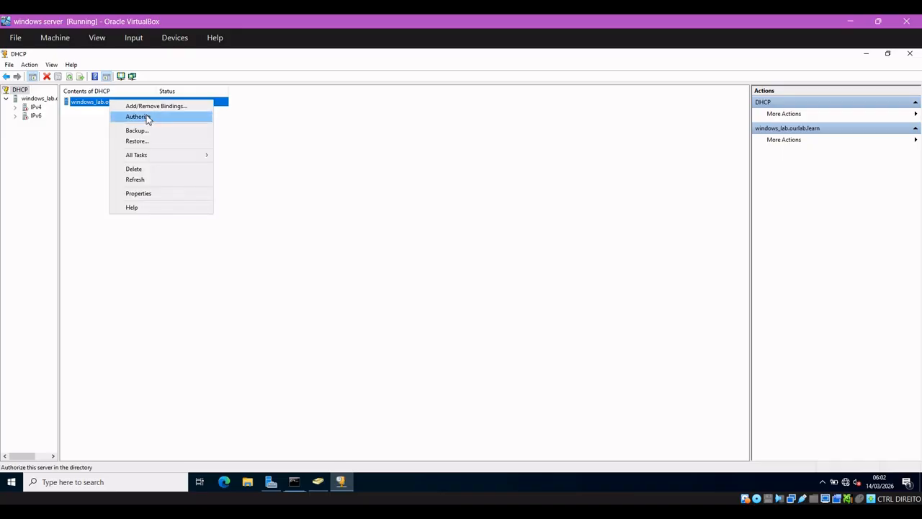
click(137, 116)
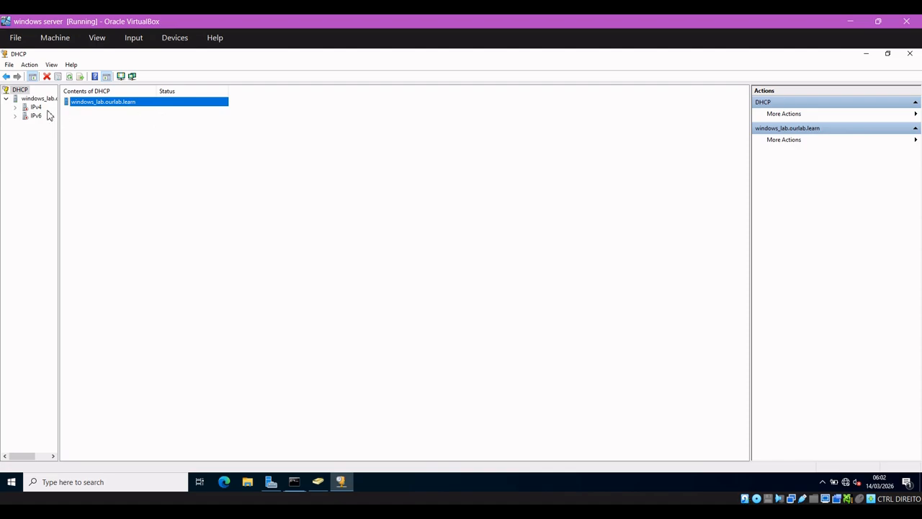
Refresh the DHCP console and examine the address leases of the IPv4 scope 192.168.50.0
click(70, 77)
click(70, 77)
click(15, 107)
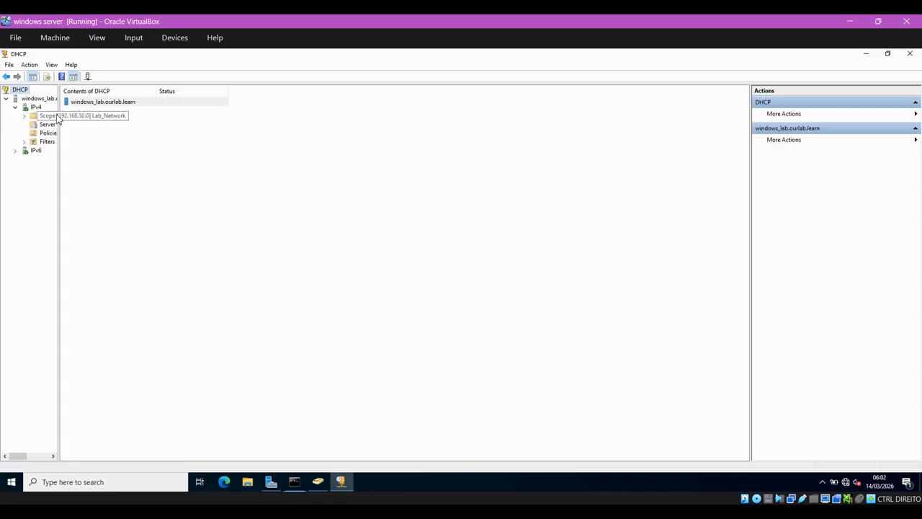
drag(60, 129, 103, 129)
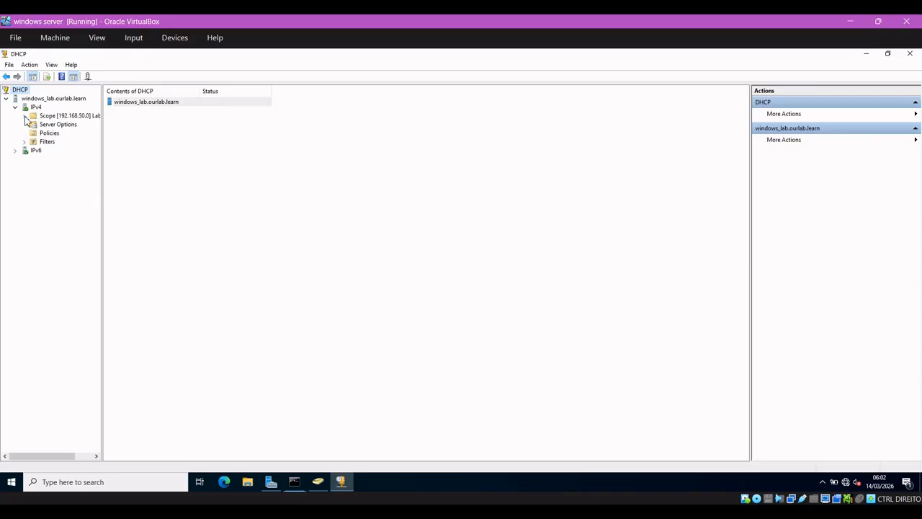
click(24, 115)
click(68, 132)
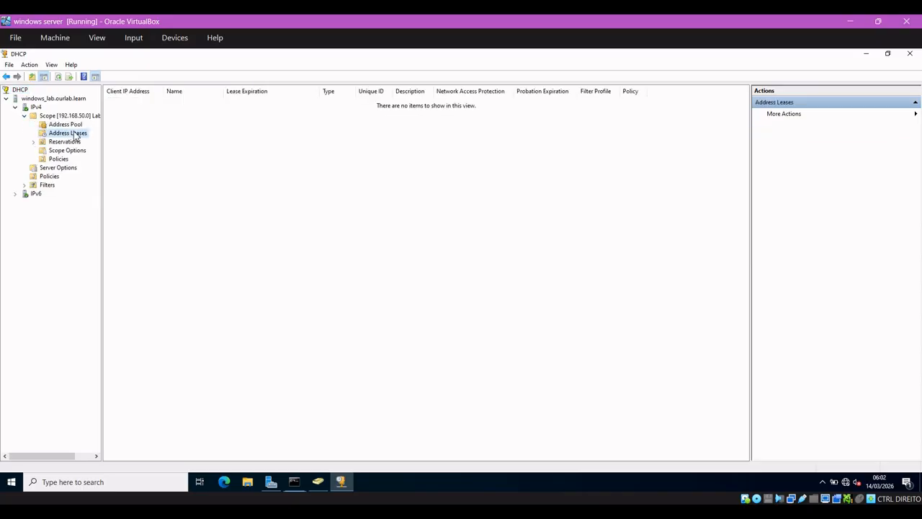
click(58, 77)
In the Windows 10 virtual machine, run ipconfig repeatedly to check the Ethernet address, and close Command Prompt
click(651, 463)
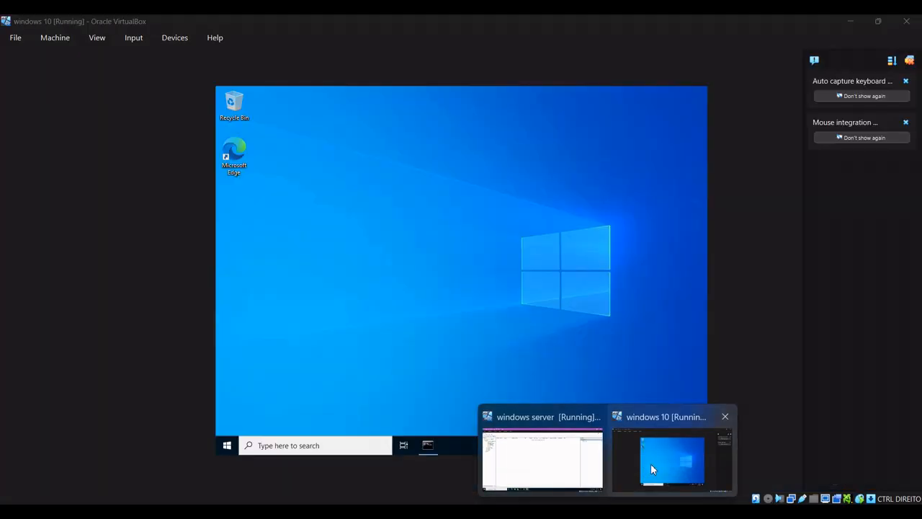
click(428, 444)
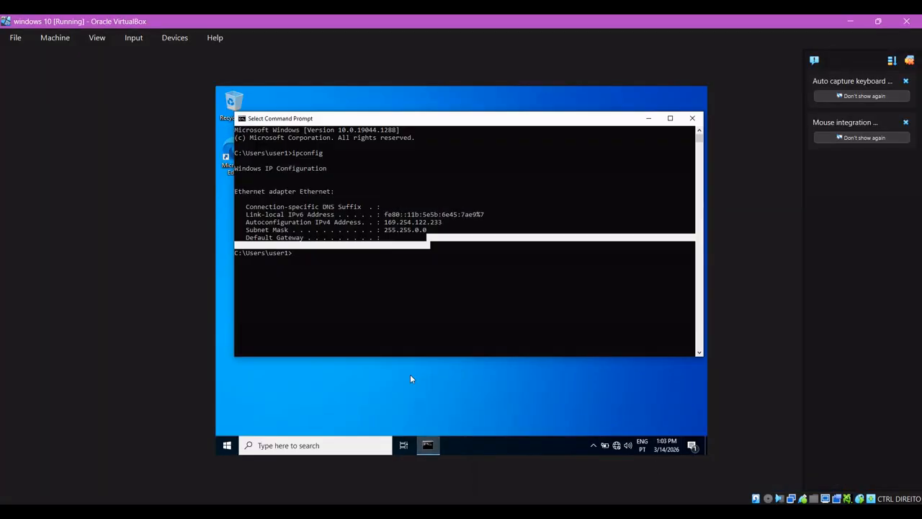
click(412, 313)
key(Up)
key(Return)
key(Up)
key(Return)
key(Up)
key(Return)
key(Up)
key(Return)
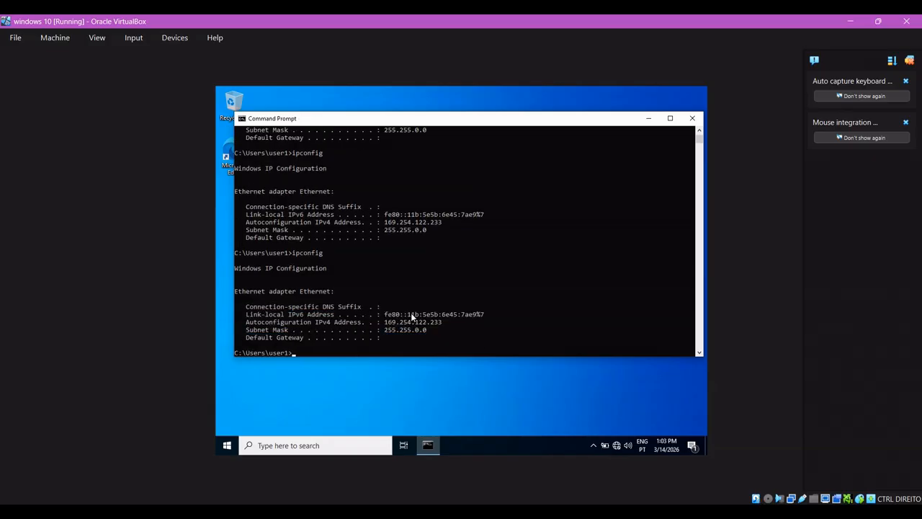
click(693, 118)
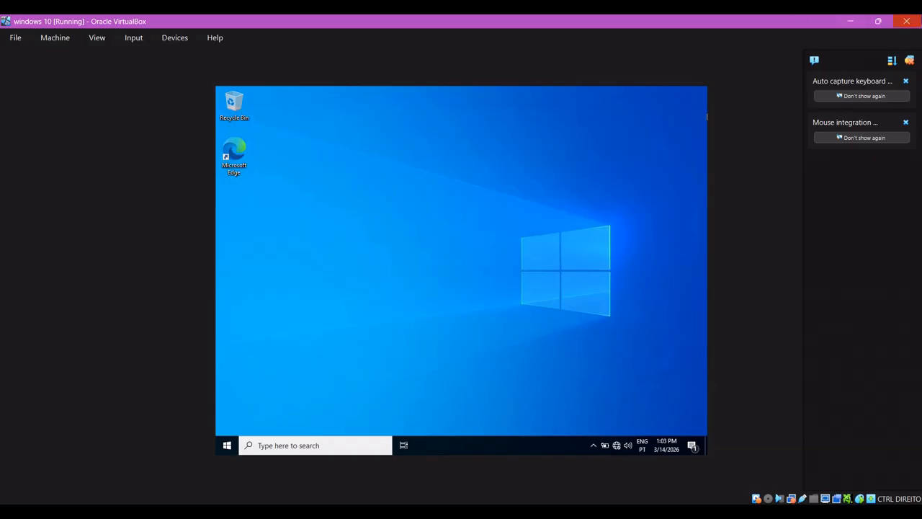
Through the advanced system settings, change the Windows 10 computer's membership to the domain ourlab.learn and submit it
click(226, 445)
click(229, 423)
click(244, 402)
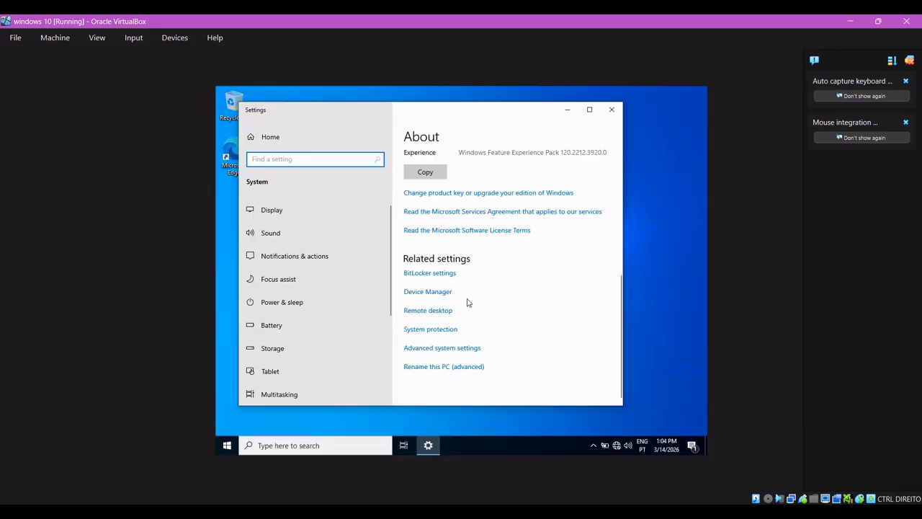
click(459, 348)
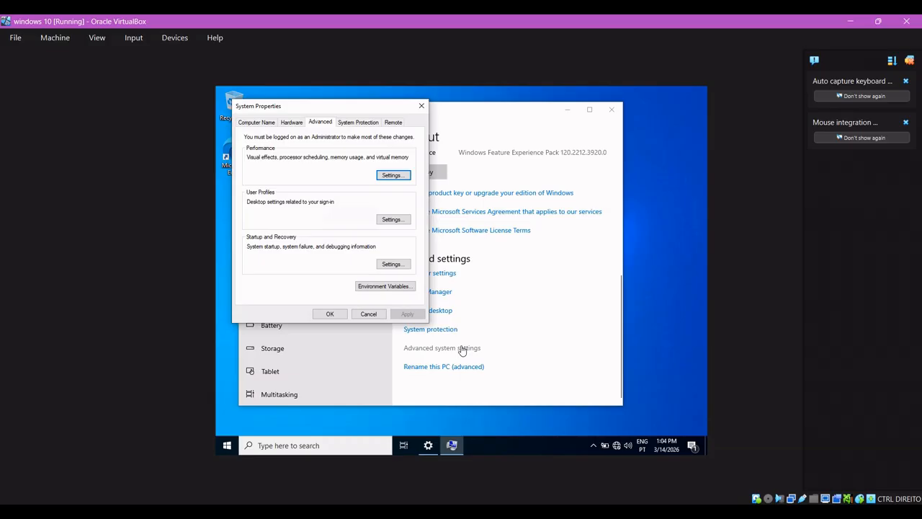
click(269, 123)
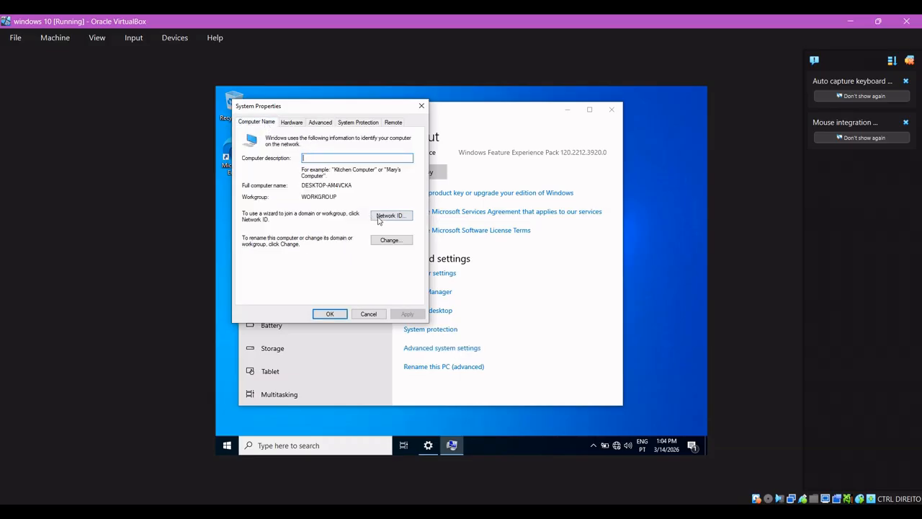
click(382, 242)
click(252, 235)
click(285, 245)
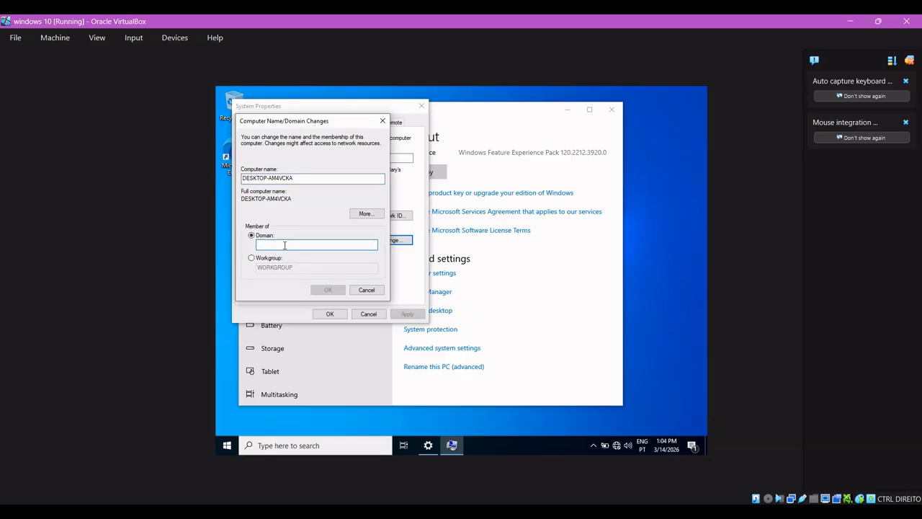
text(ourlab.learn)
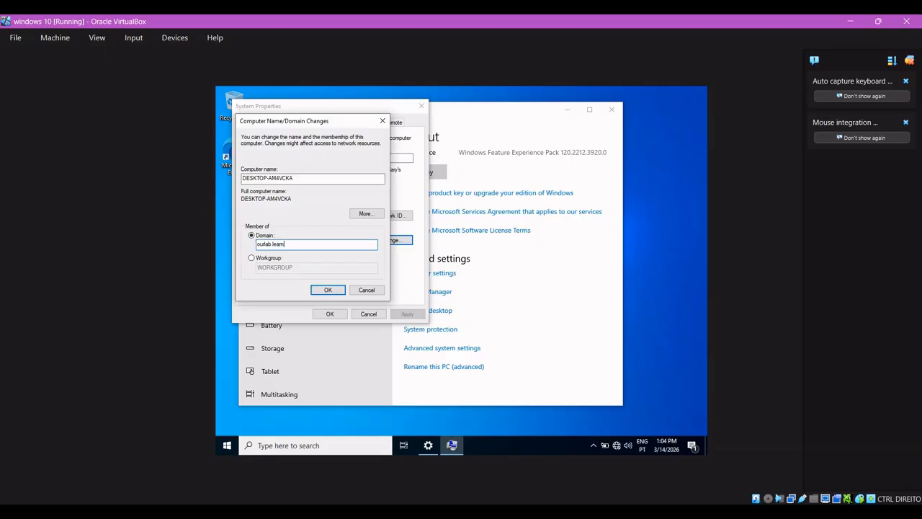
click(328, 290)
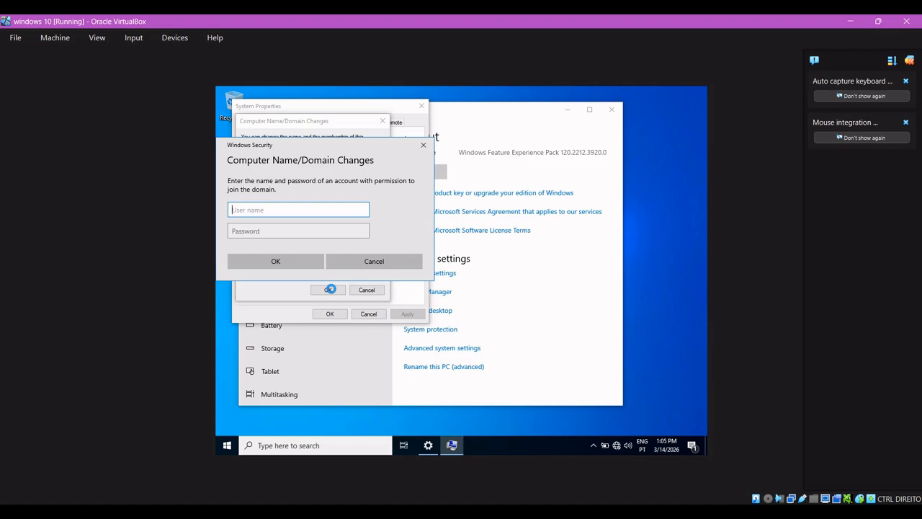
Authorize the domain join with the Administrator account and its password
text(Administrator)
click(324, 231)
text(•)
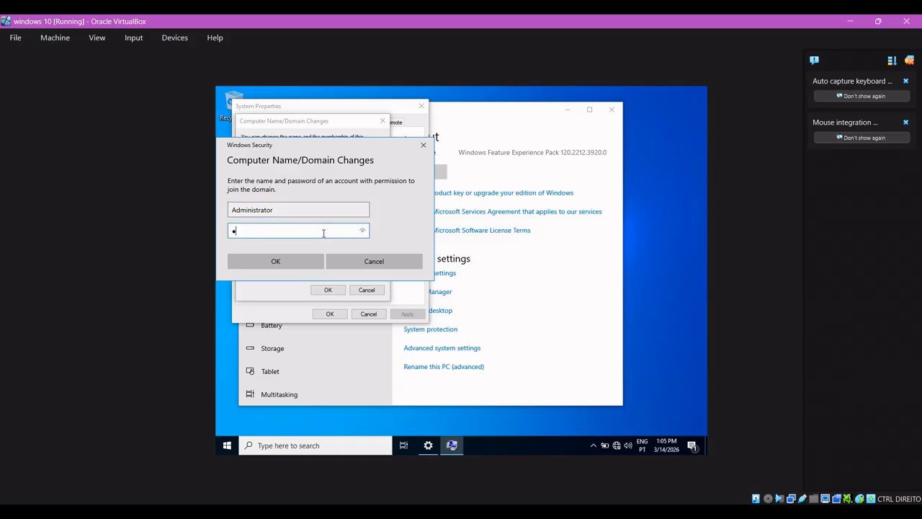
text(••••••)
key(Return)
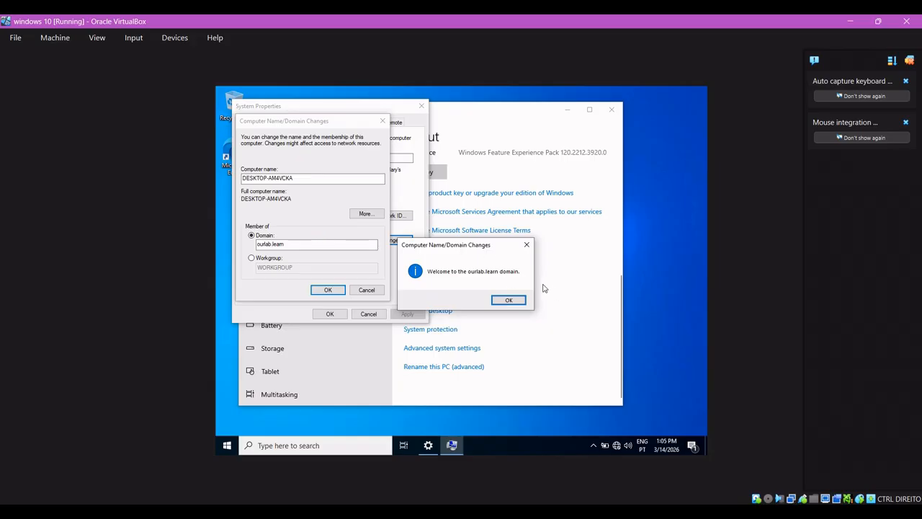
Acknowledge the domain join notices, close System Properties and restart the Windows 10 computer immediately
click(508, 299)
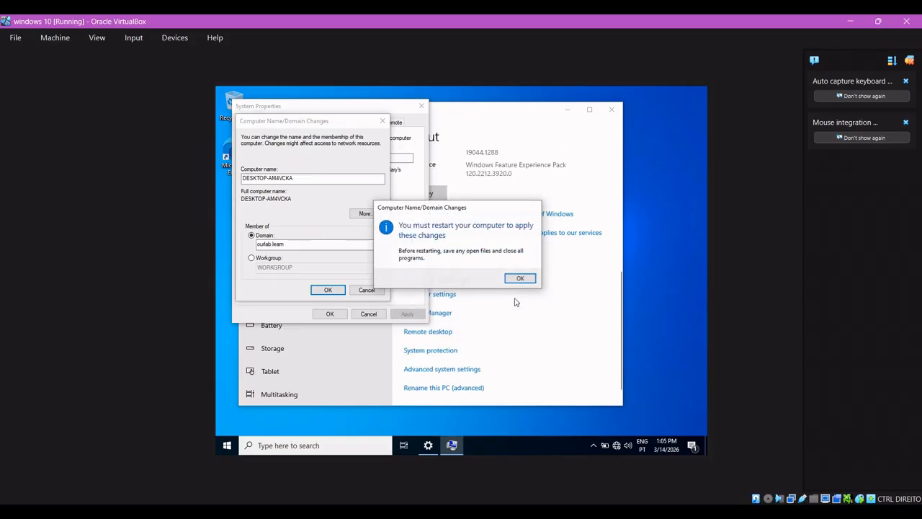
click(520, 279)
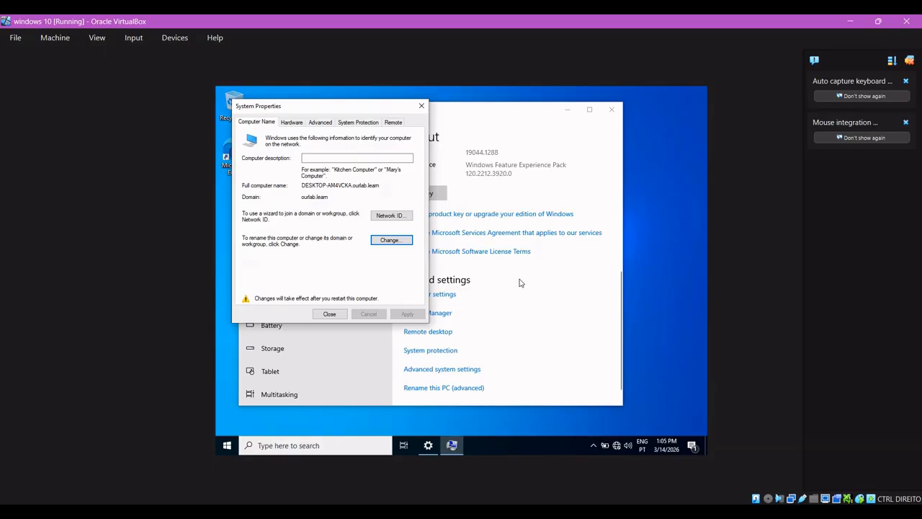
click(422, 106)
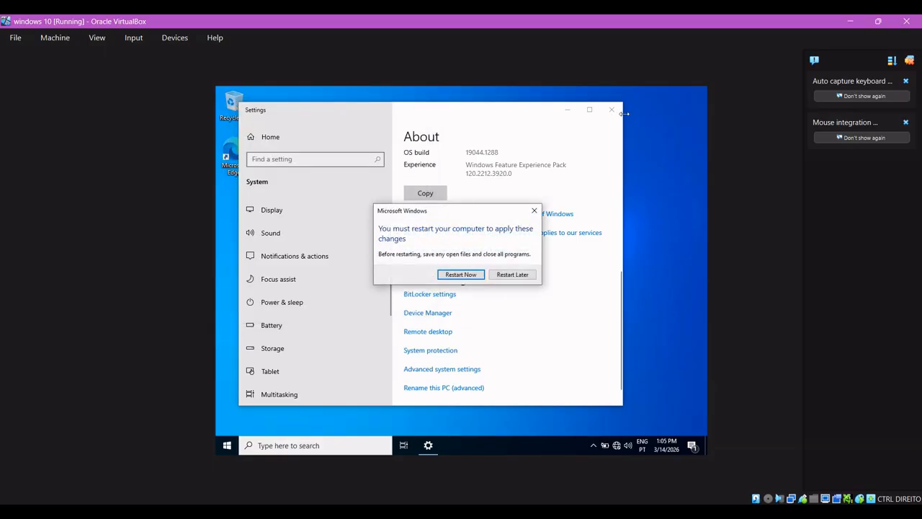
click(478, 274)
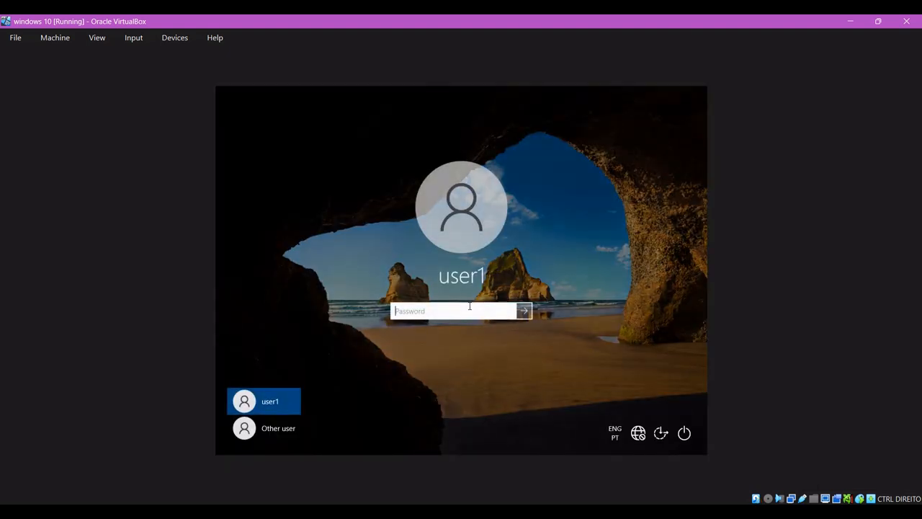
Sign in to the OURLAB domain as another user with the domain user's name and account password
click(469, 306)
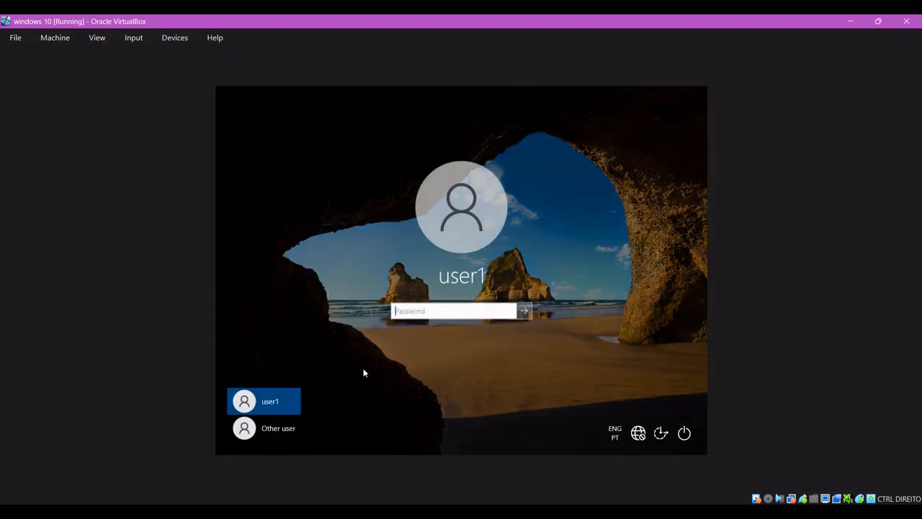
click(272, 431)
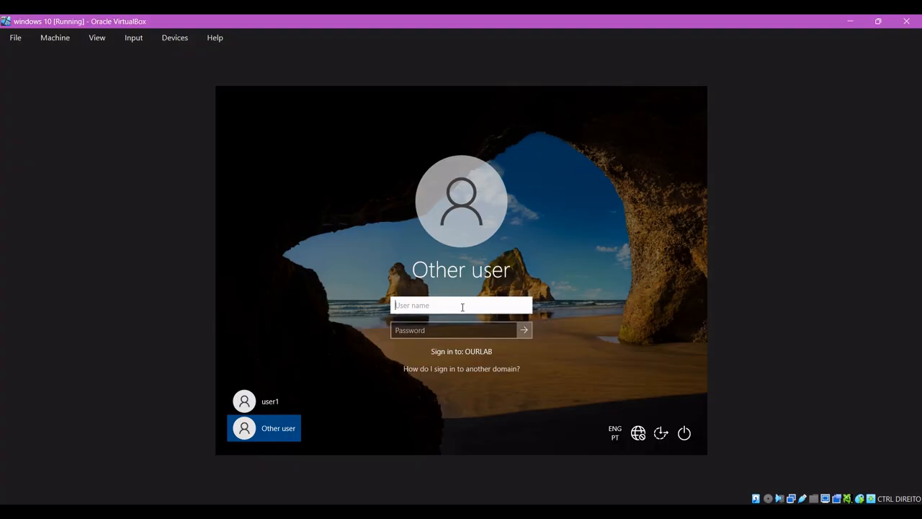
text(jdoe)
click(482, 330)
text(•••••)
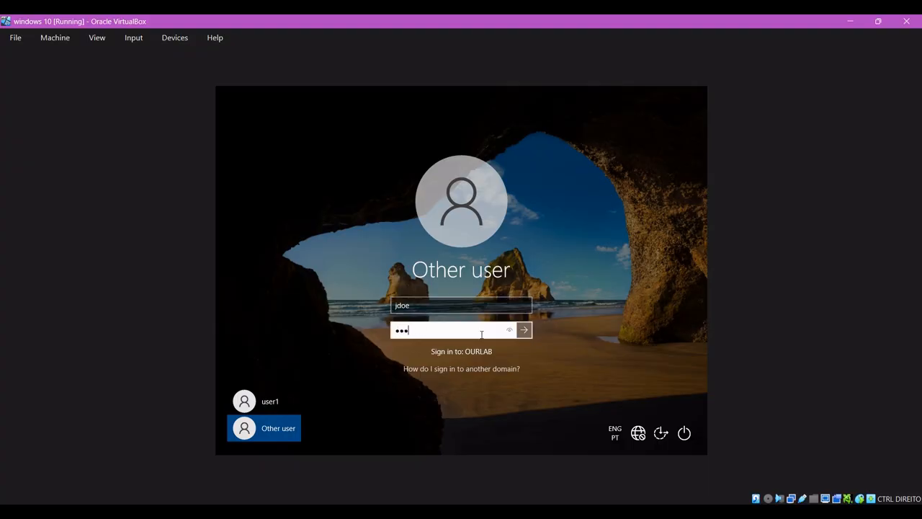
text(••••••)
key(Return)
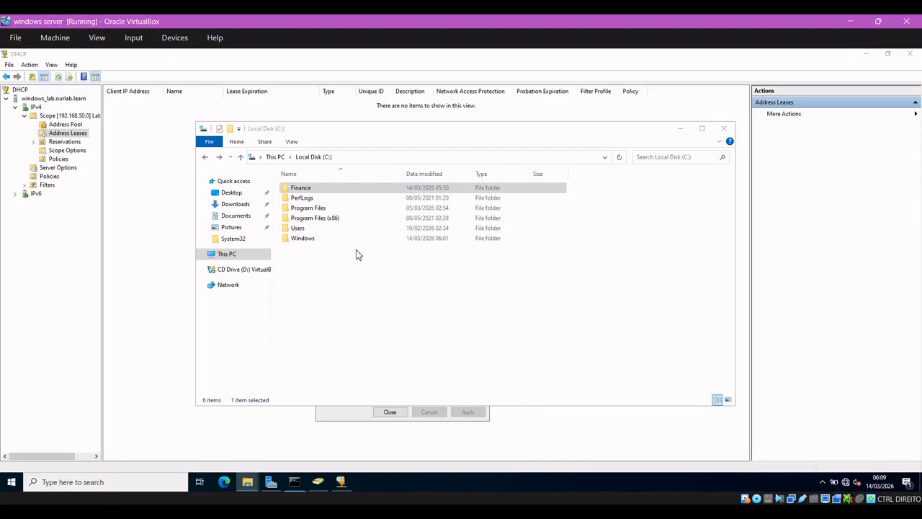
In the Windows Server virtual machine, open the Finance folder's properties and examine its shared network path
right_click(339, 190)
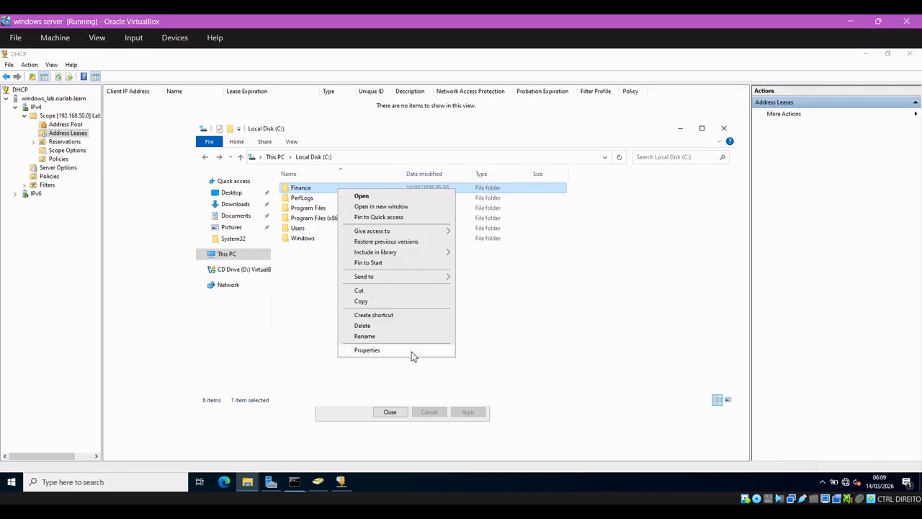
click(367, 350)
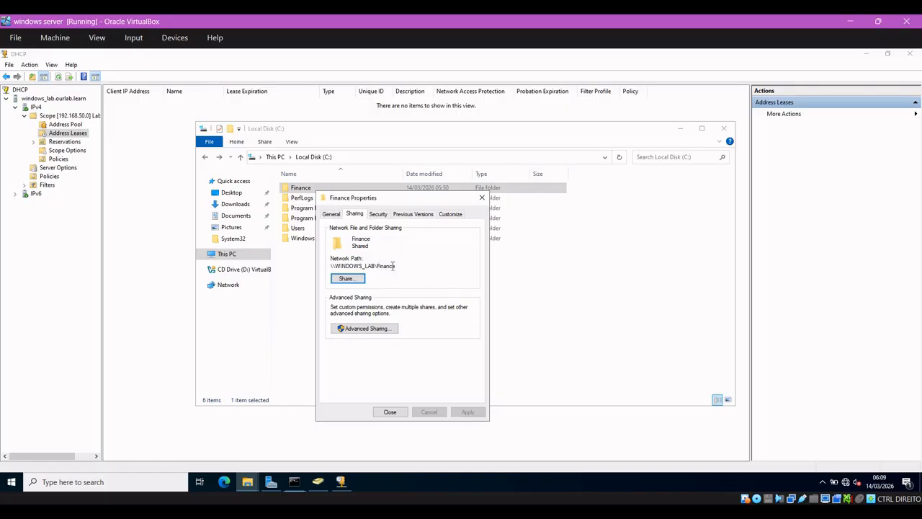
drag(395, 266, 416, 266)
click(332, 265)
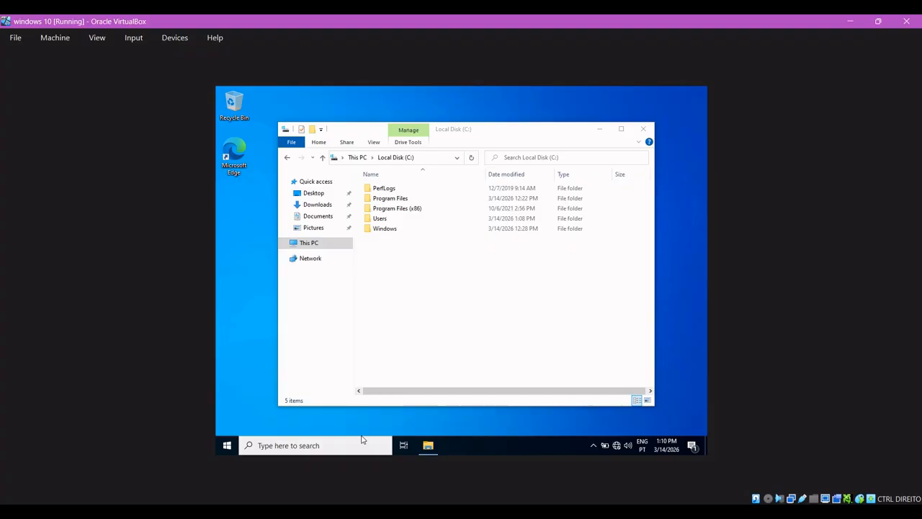
In the Windows 10 virtual machine, open the Run dialog and recheck the Finance share's network path on the server
key(super+r)
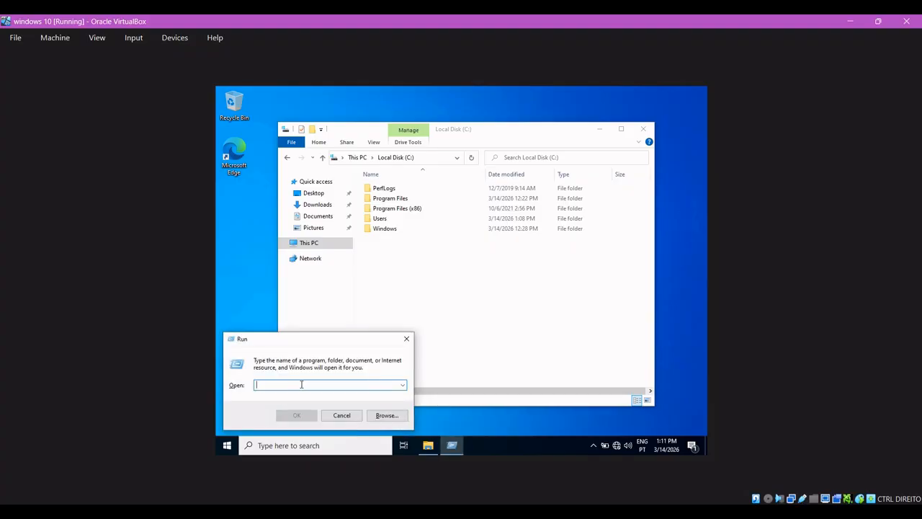
text(\\W)
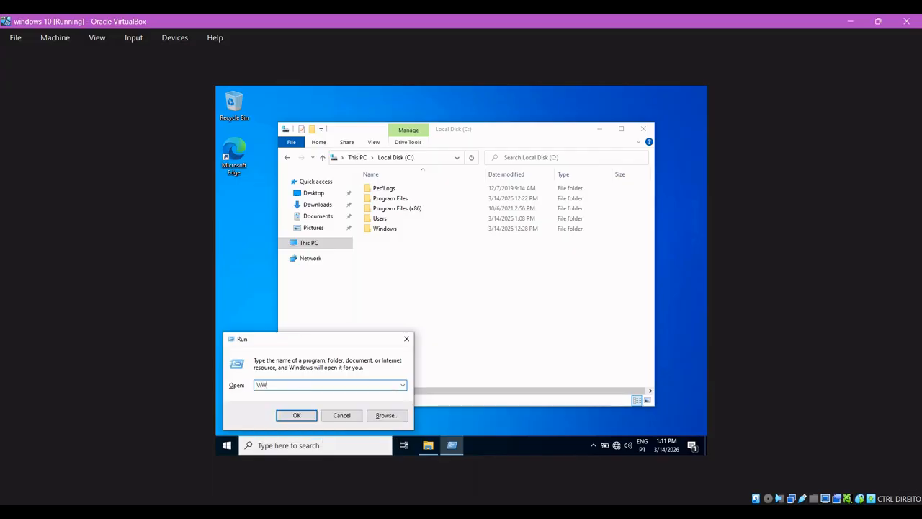
text(indows_lan)
click(573, 477)
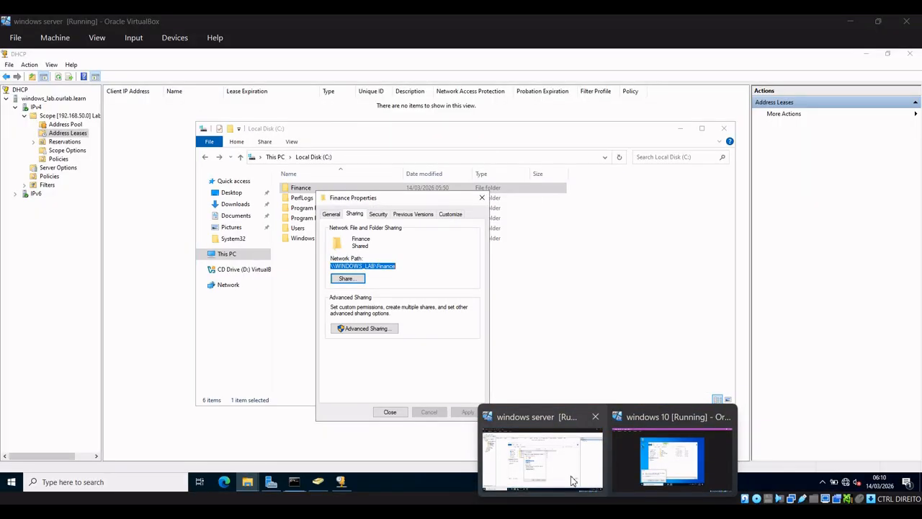
click(672, 457)
Replace the Run dialog entry with the server path \\WINDOWS_LAB
drag(255, 384, 308, 384)
text(\)
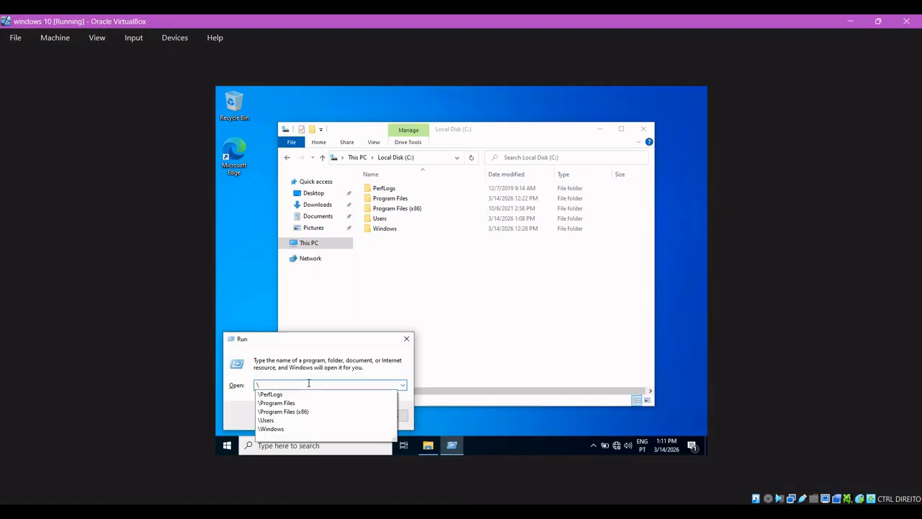
text(\)
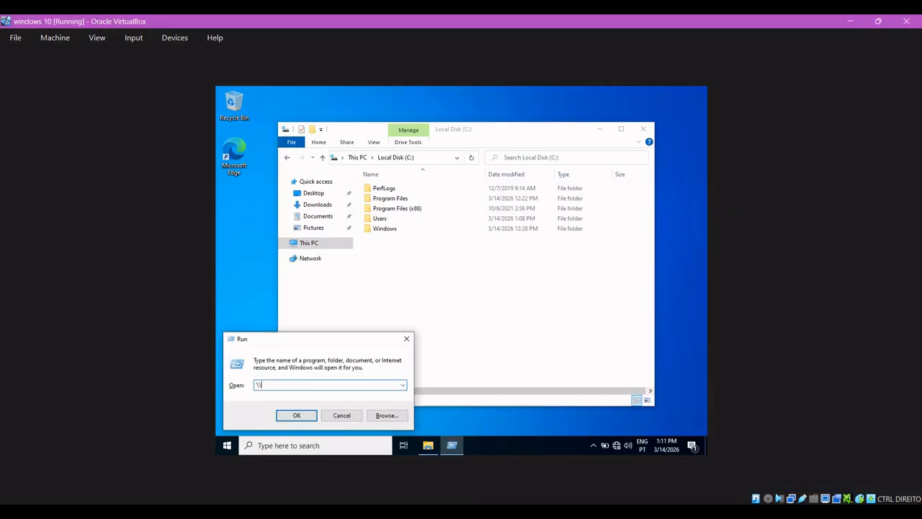
text(WINDOWS-LAB)
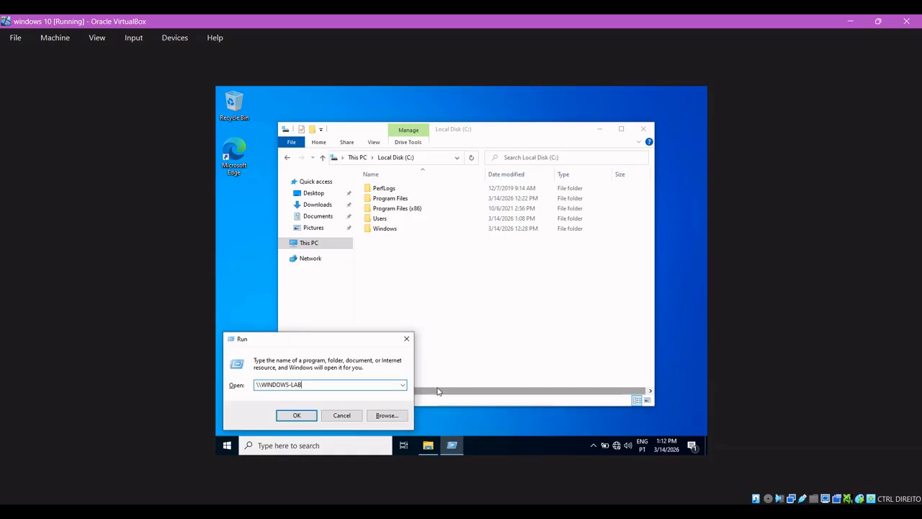
key(BackSpace)
key(BackSpace)
text(_LA)
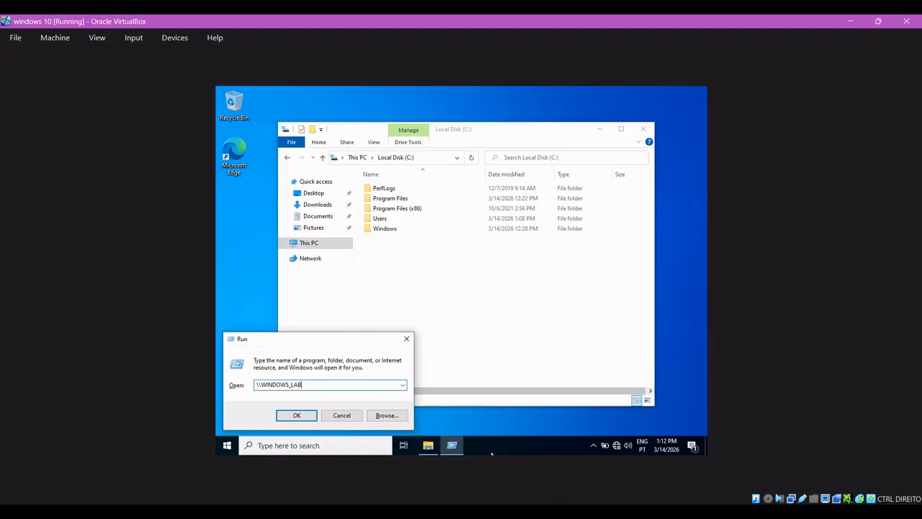
Complete the path as \\WINDOWS_LAB\Finance and open the shared folder
mouse_move(607, 516)
mouse_move(566, 474)
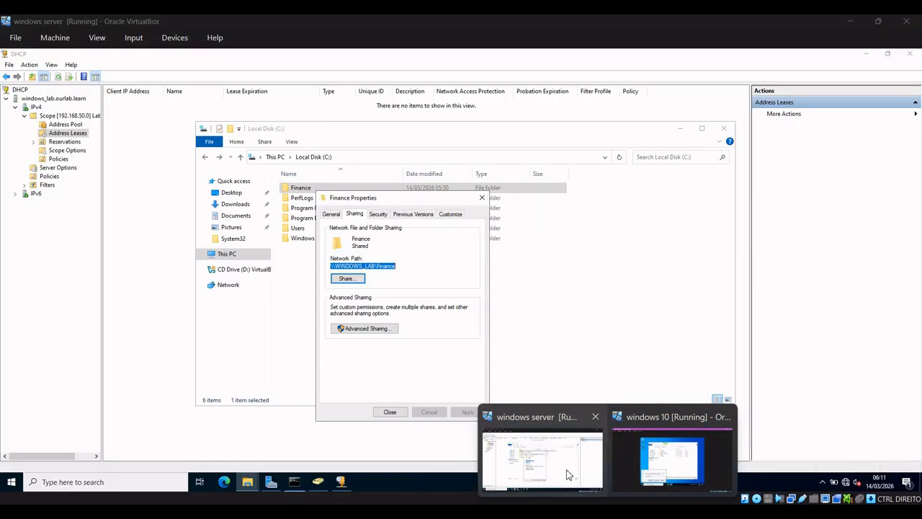
click(657, 466)
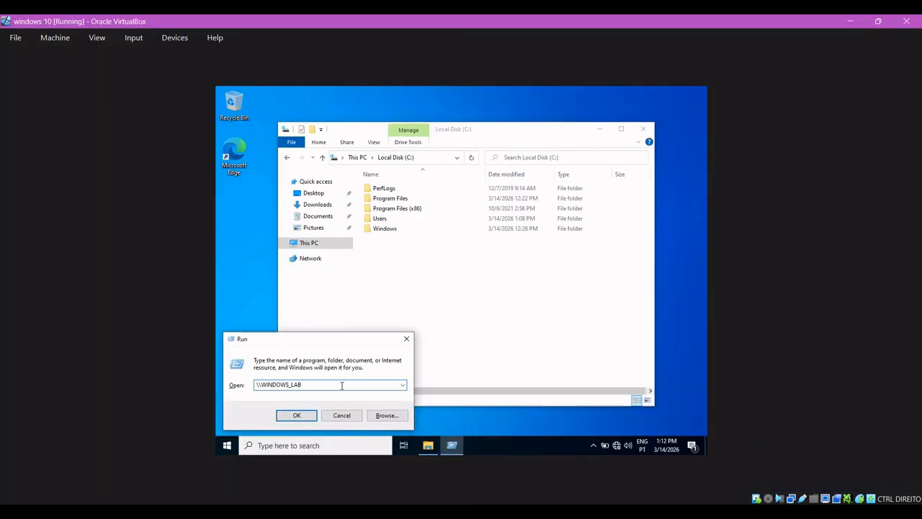
text(\)
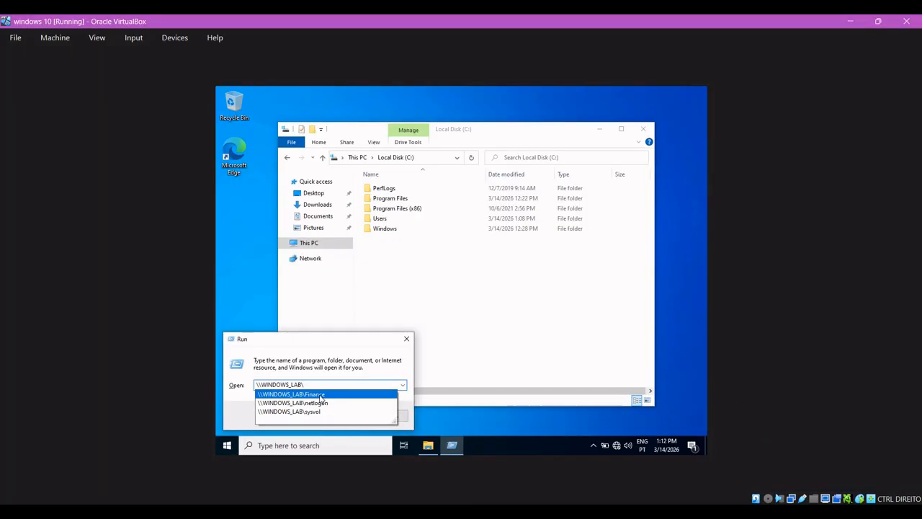
click(322, 395)
click(296, 416)
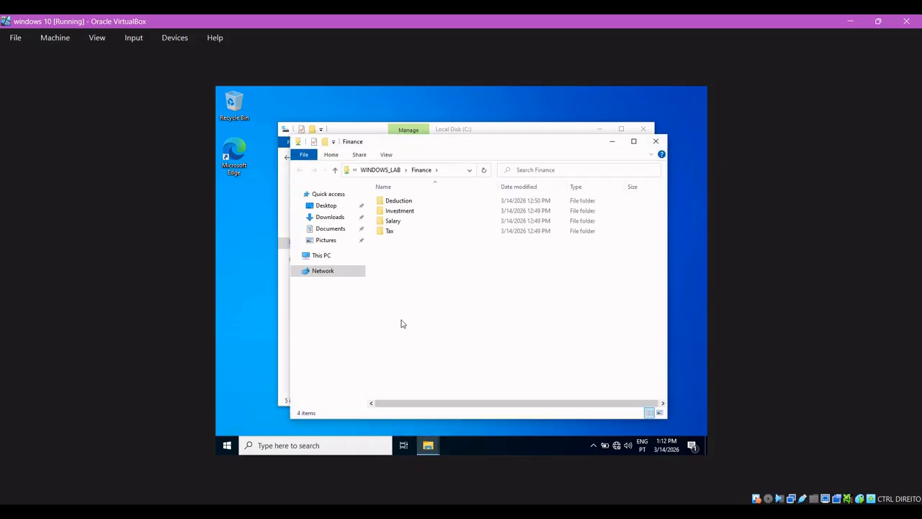
Examine the Deduction, Investment, Salary and Tax folders in the Finance share, selecting each in turn
click(402, 202)
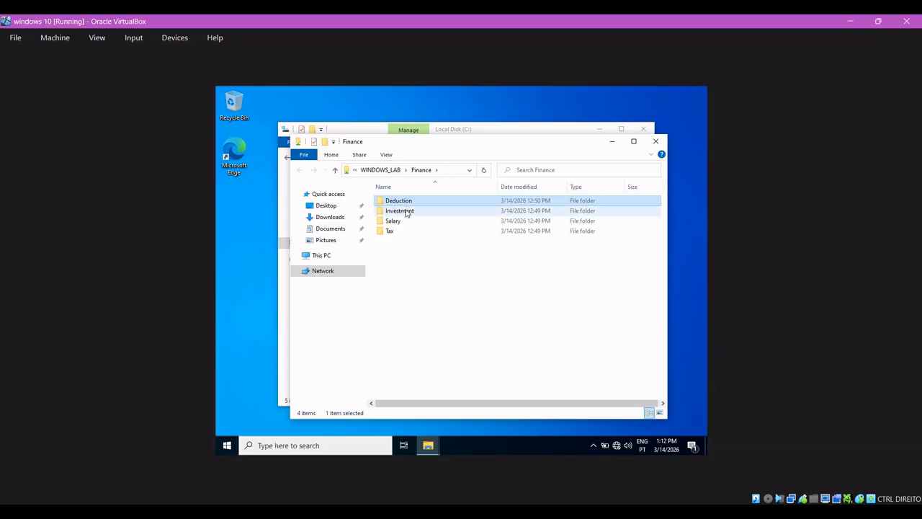
click(403, 211)
click(404, 221)
click(403, 232)
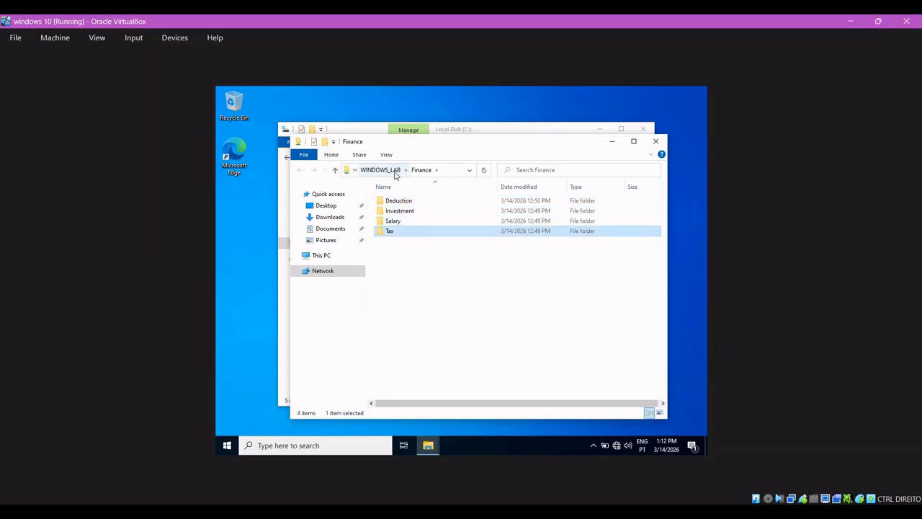